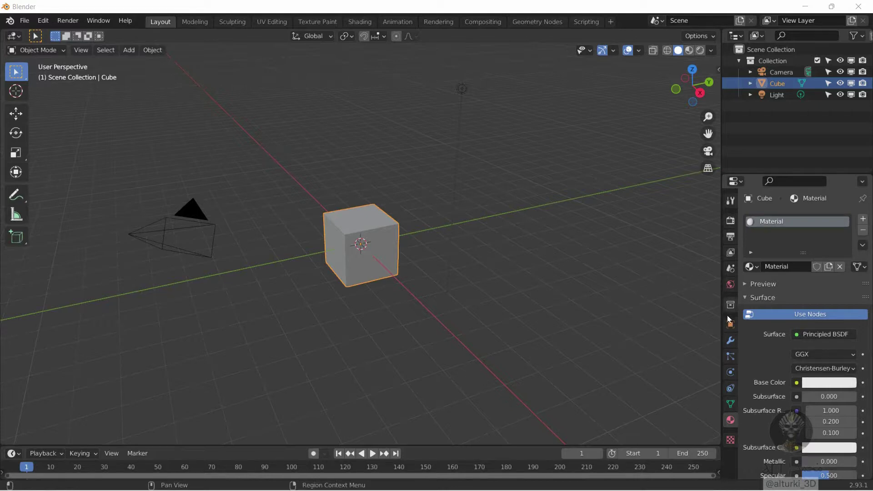
Step: Show the default Cube's Physics options, then deselect the cube
left_click(729, 357)
left_click(730, 373)
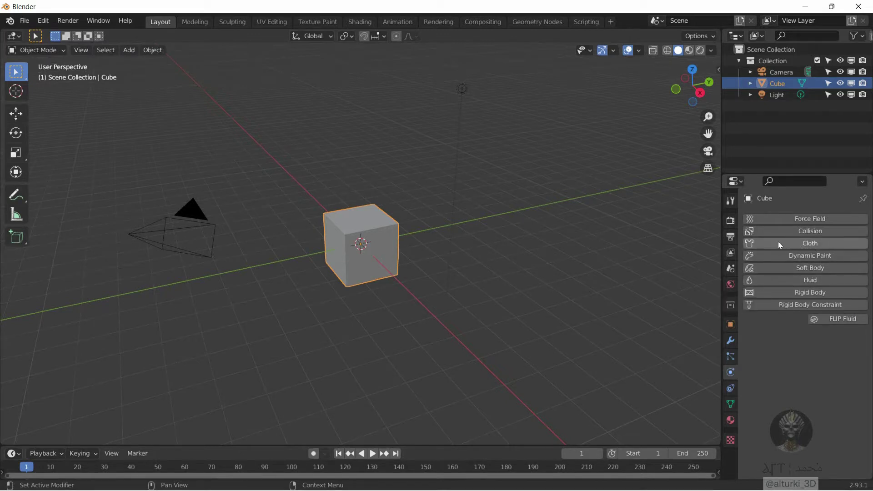
left_click(547, 211)
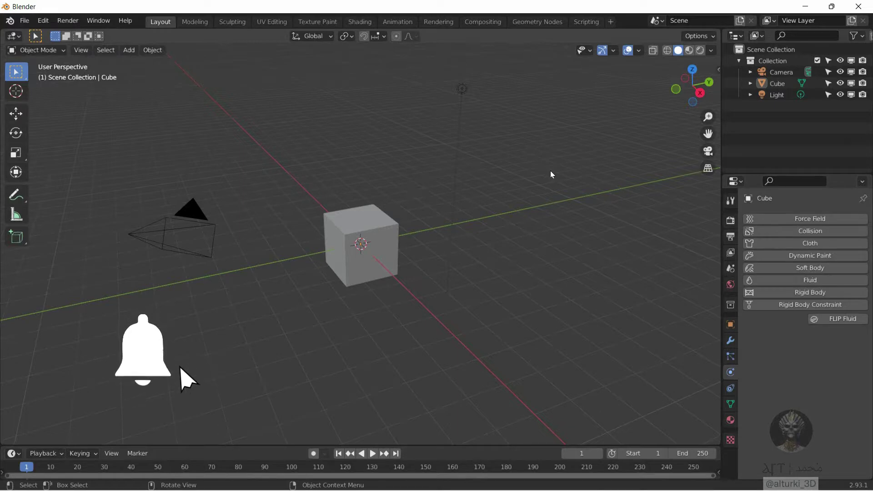
Step: Add a plane and scale it up about 4.94 times
left_click_drag(692, 86, 672, 89)
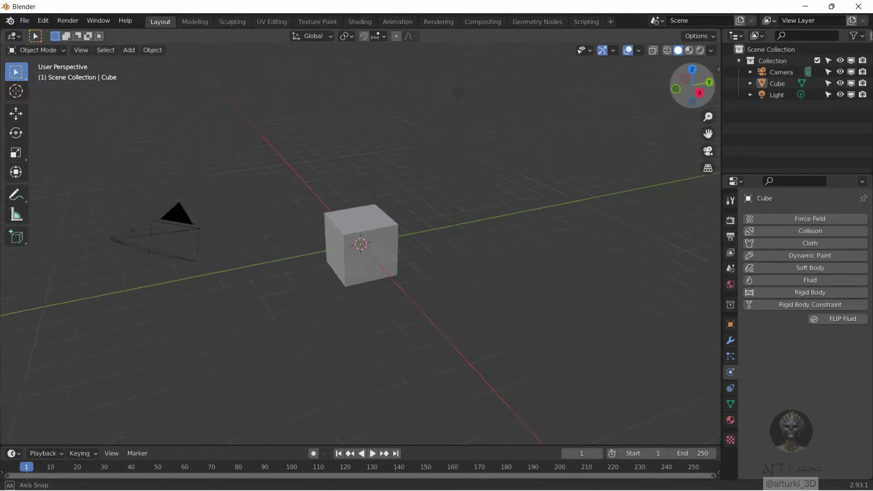
mouse_move(337, 141)
left_mouse_down()
mouse_move(320, 113)
mouse_move(406, 201)
left_mouse_up()
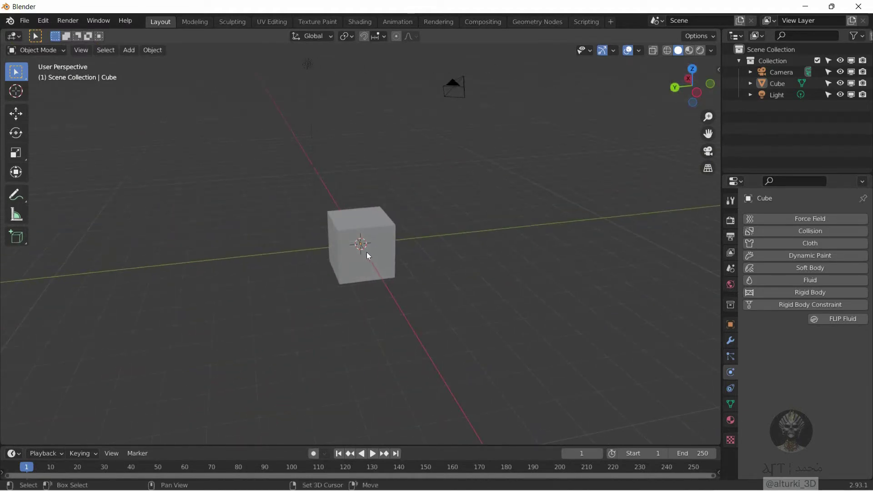
key("shift+a")
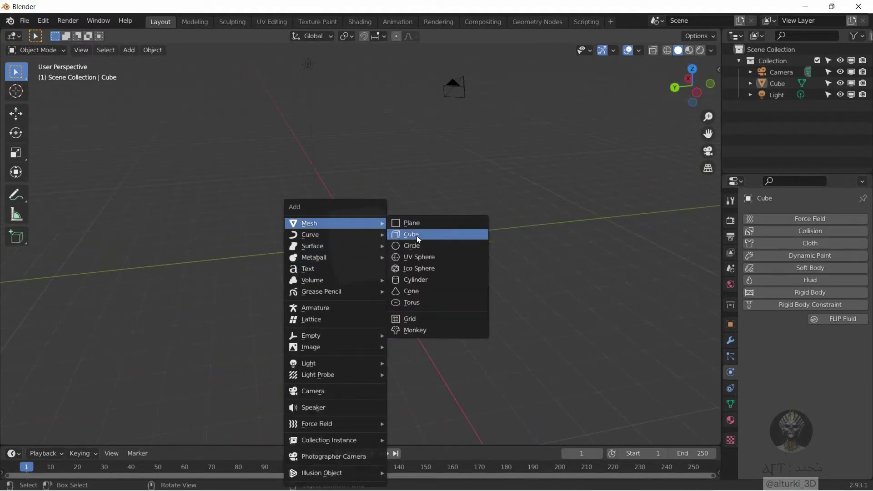
left_click(418, 225)
key("s")
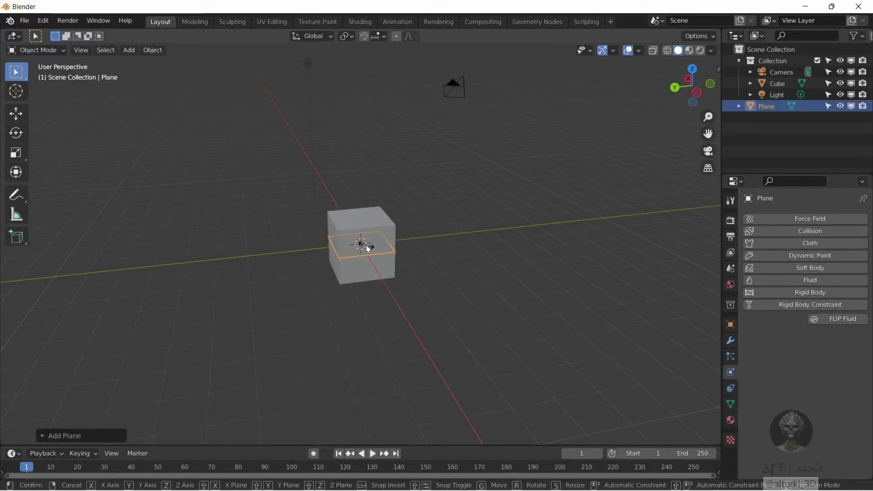
left_click(384, 260)
Step: Raise the plane above the cube and switch the viewport to Wireframe shading
left_click(15, 113)
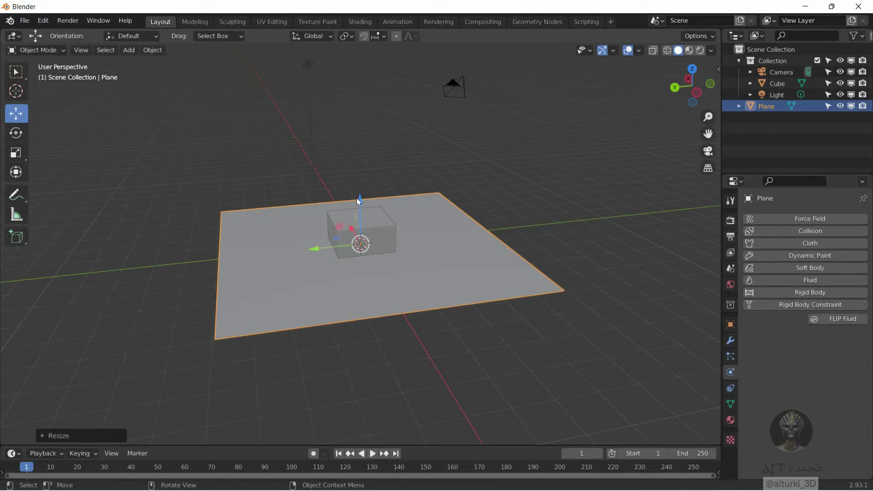
left_click_drag(358, 199, 397, 133)
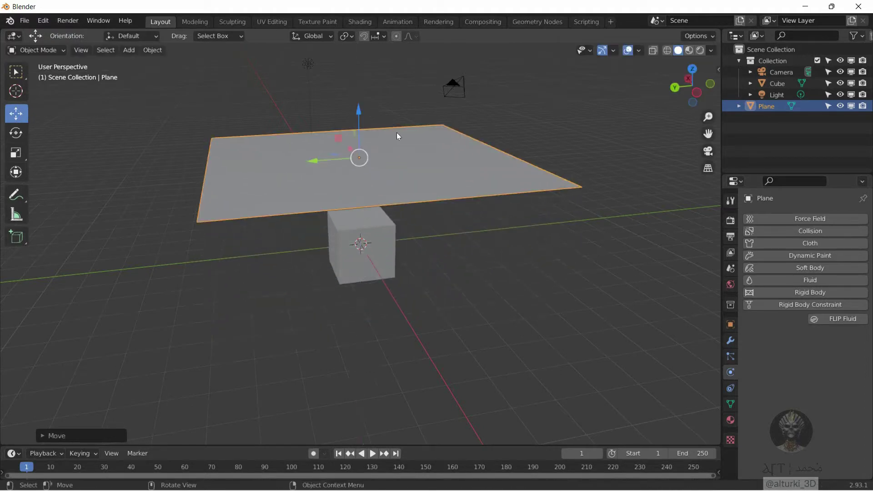
left_click(667, 51)
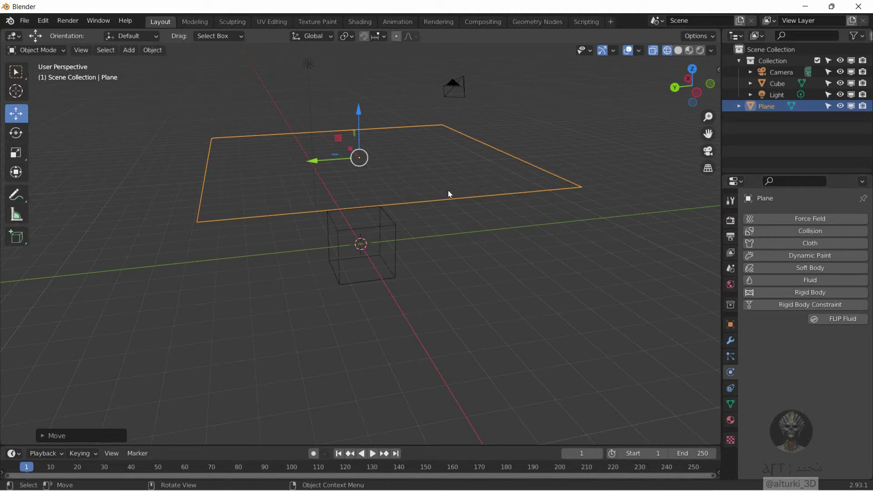
left_click_drag(710, 87, 710, 100)
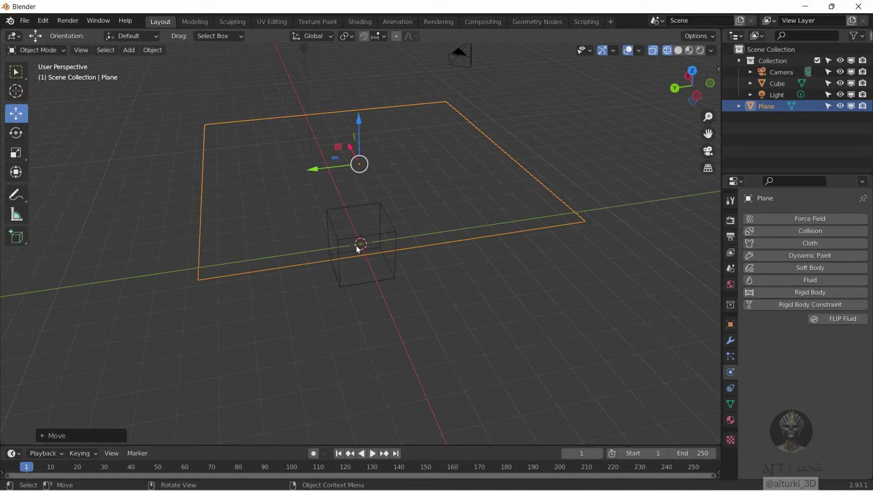
Step: Put the plane in Edit Mode and subdivide its mesh
left_click(53, 51)
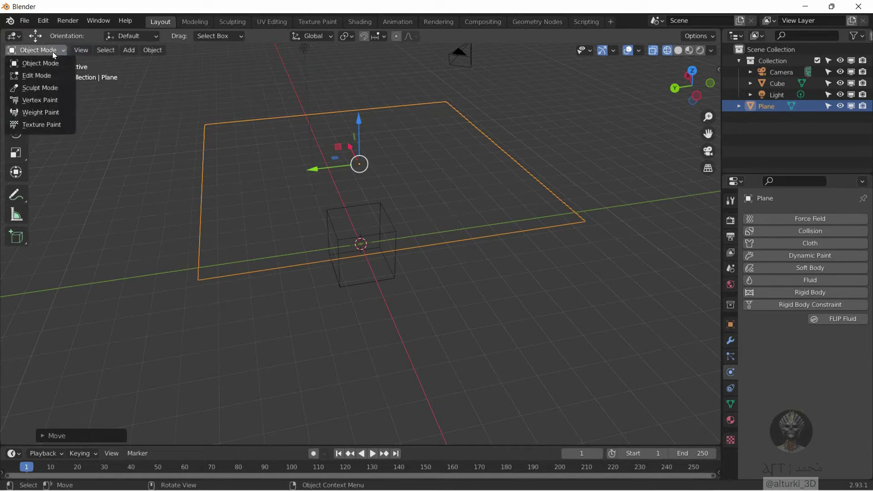
left_click(44, 77)
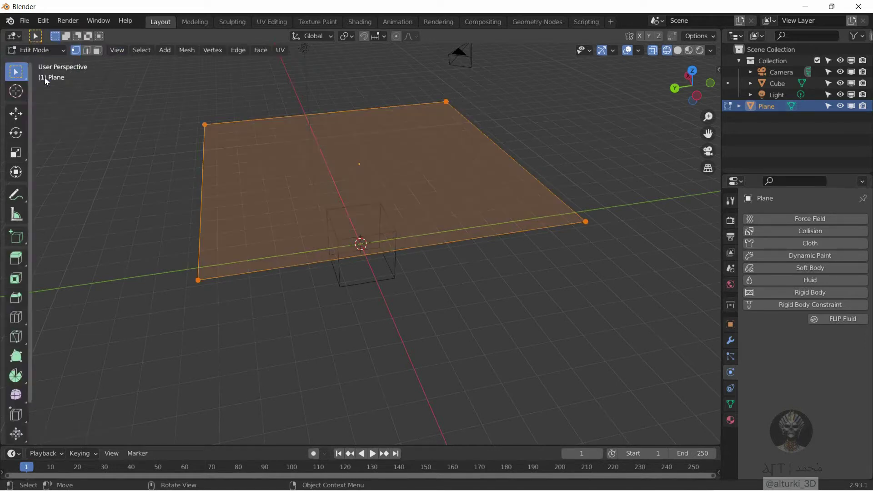
right_click(409, 142)
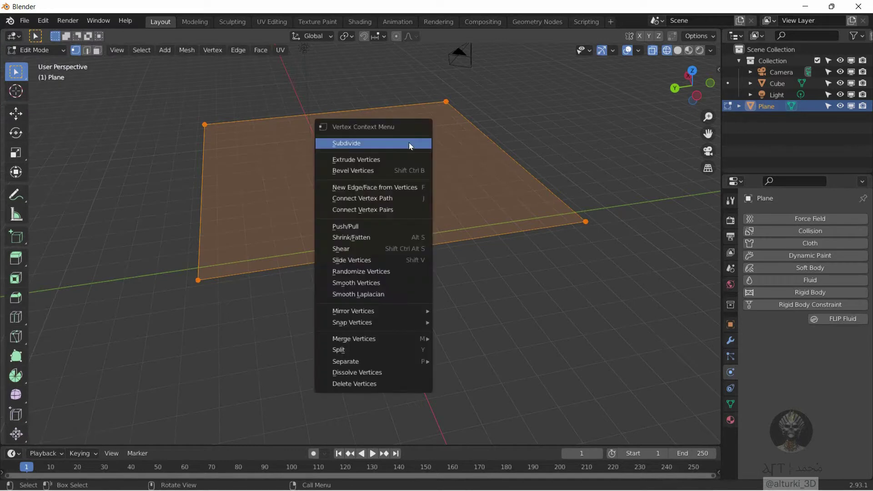
left_click(362, 143)
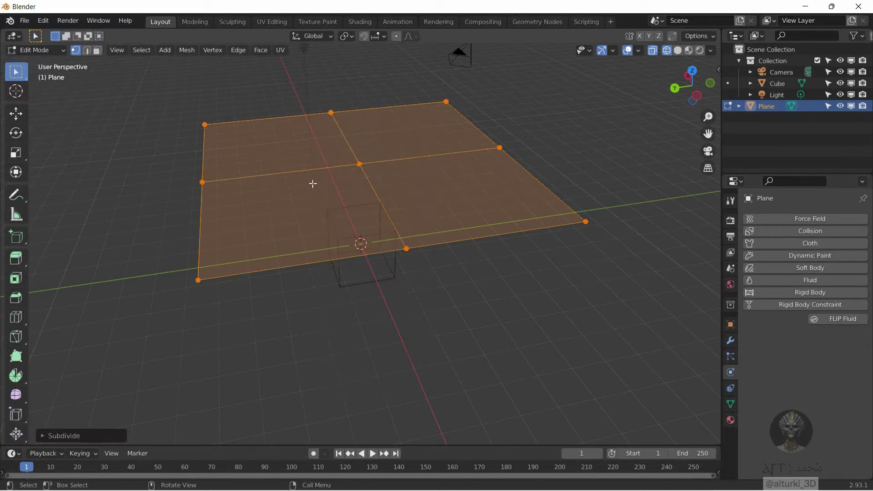
Step: Set the subdivision to 10 cuts and return to Object Mode
left_click(86, 437)
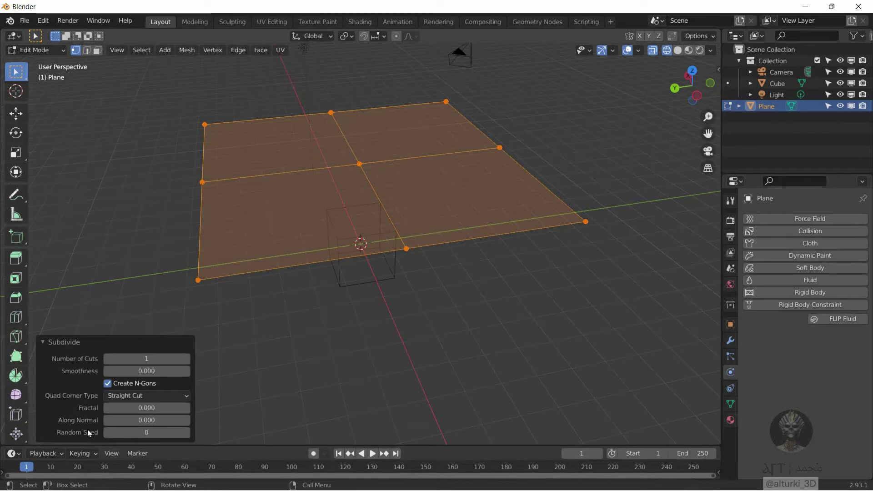
left_click(186, 359)
left_click(186, 359)
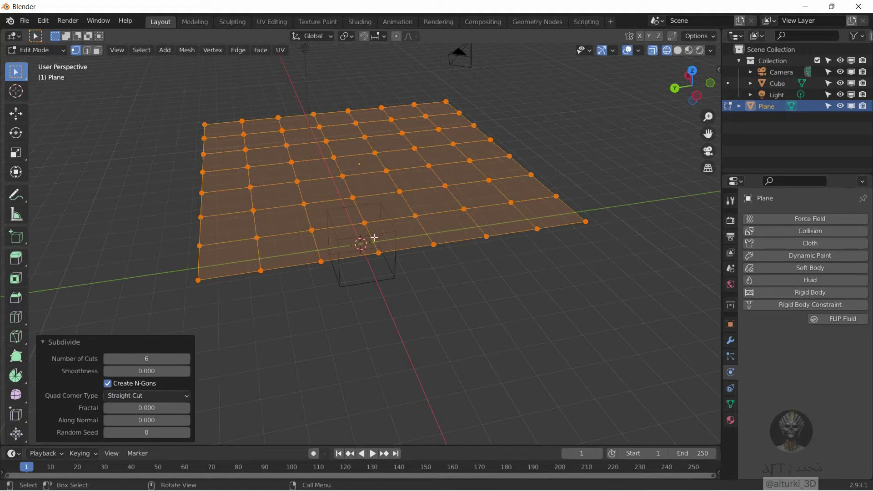
scroll(382, 210, "down", 2)
scroll(382, 210, "down", 1)
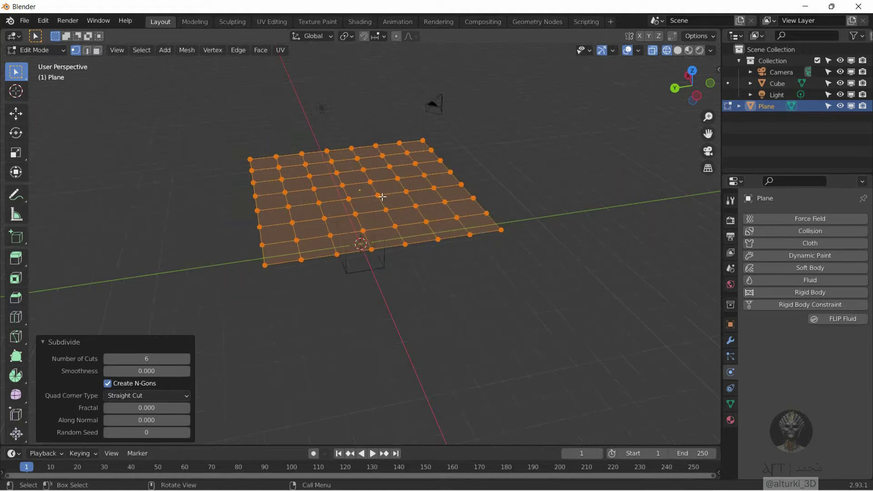
scroll(386, 261, "up", 2)
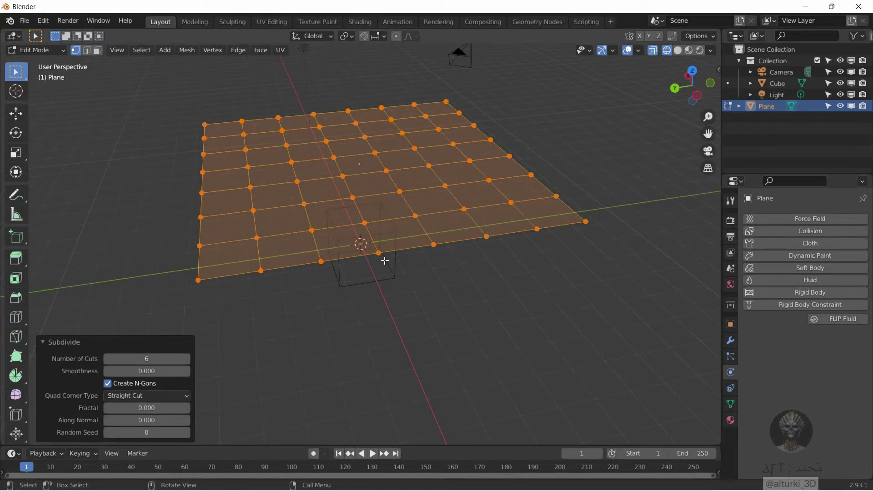
left_click_drag(147, 358, 168, 359)
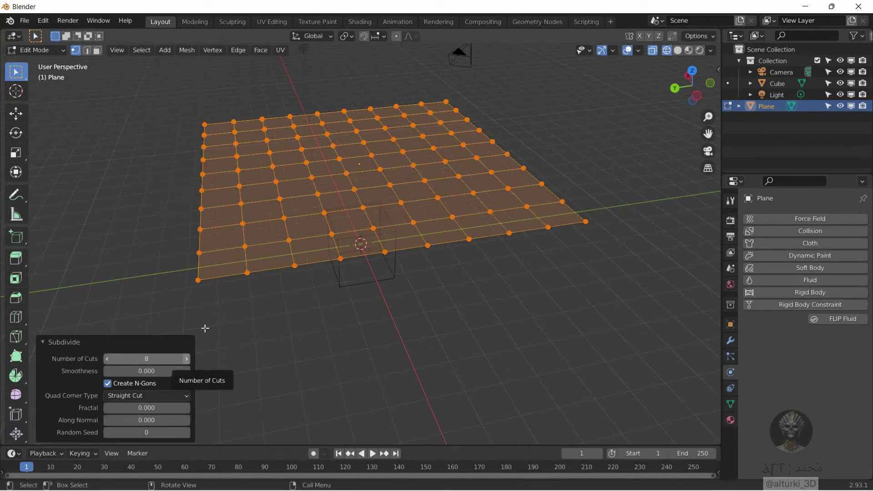
left_click(186, 359)
left_click(187, 358)
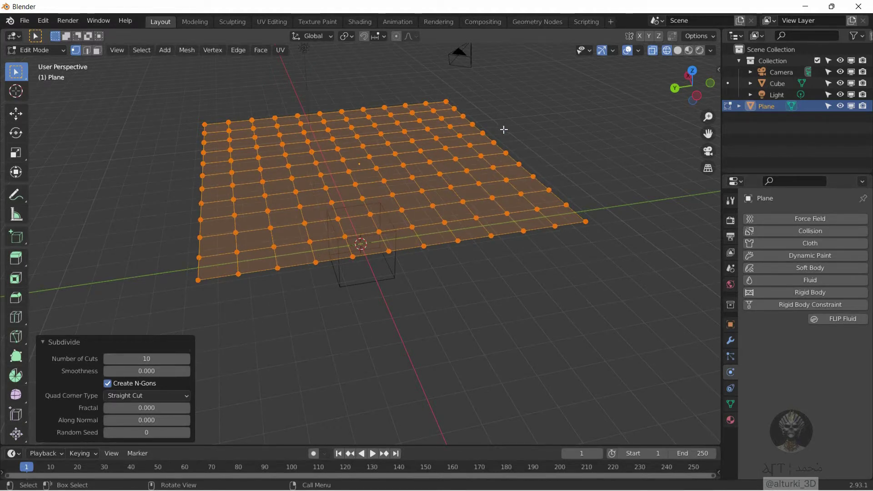
left_click(46, 50)
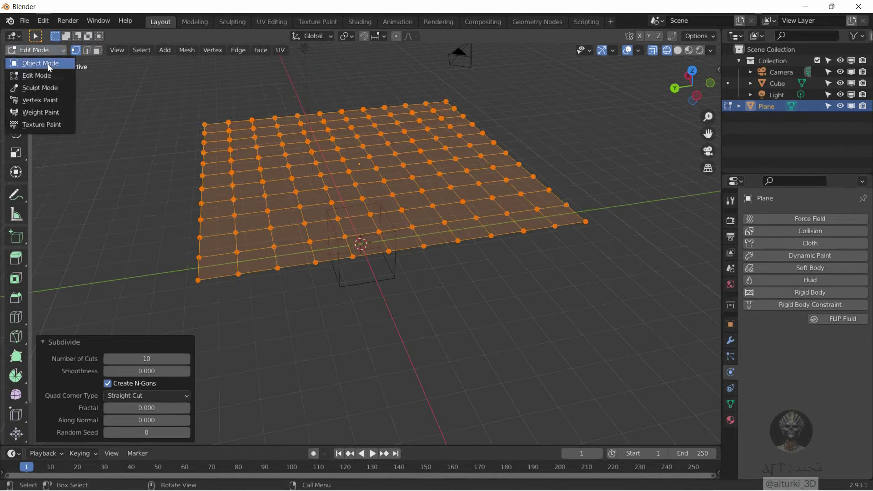
left_click(46, 64)
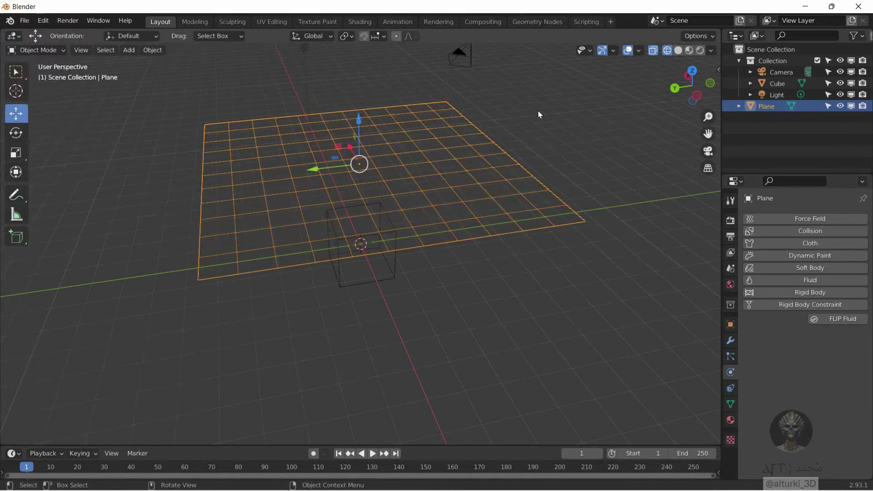
Step: Switch back to Solid shading and add Cloth physics to the plane
left_click(681, 50)
left_click_drag(700, 100, 700, 103)
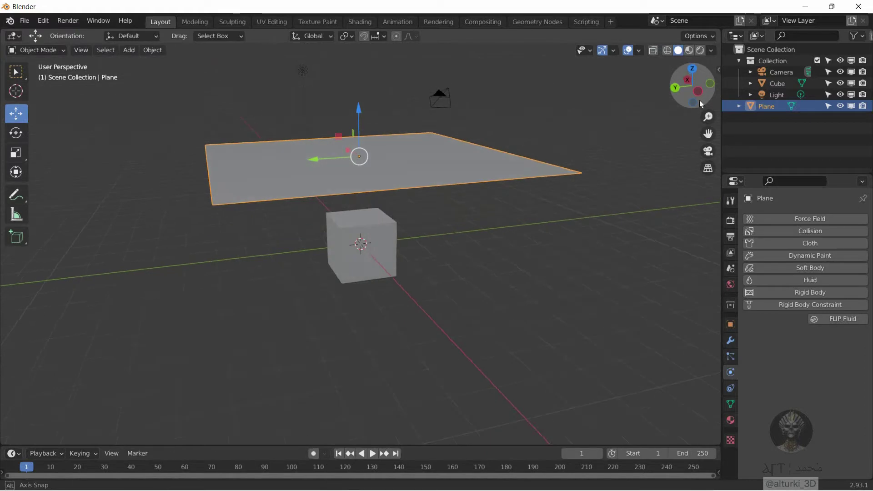
left_click(541, 140)
left_click(432, 162)
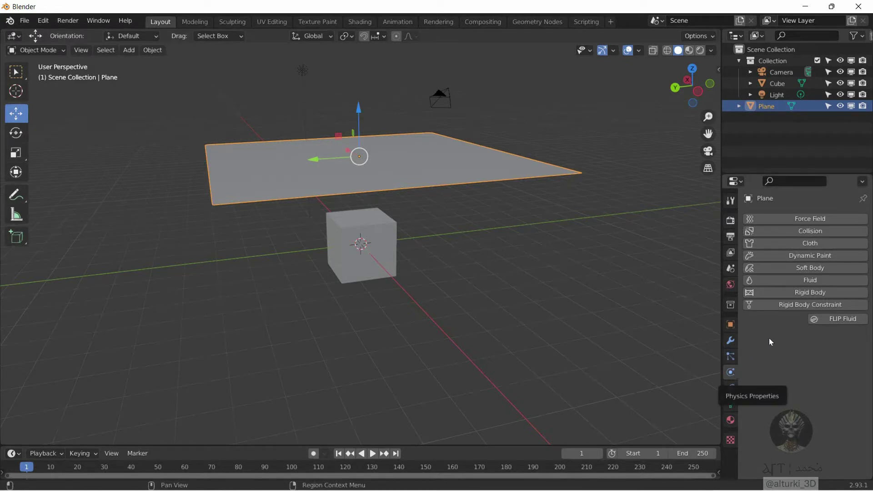
left_click(813, 244)
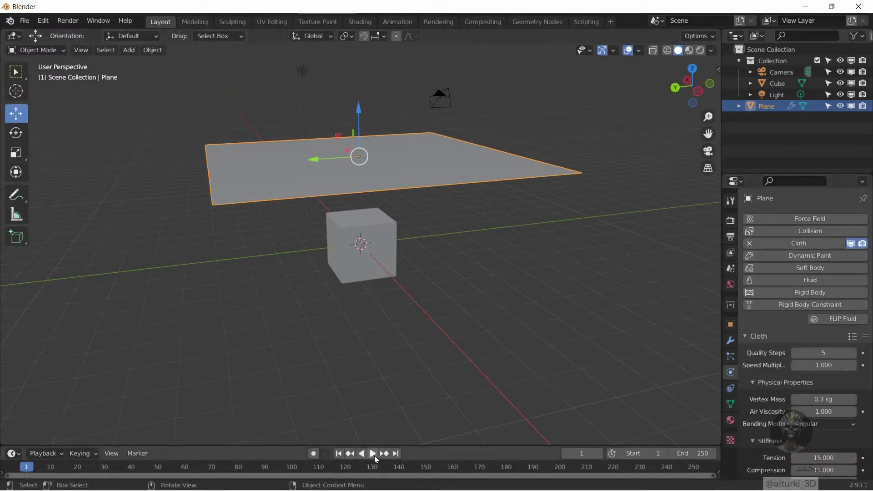
Step: Preview the cloth falling, rewind to frame 1, and select the cube
left_click_drag(400, 446, 400, 391)
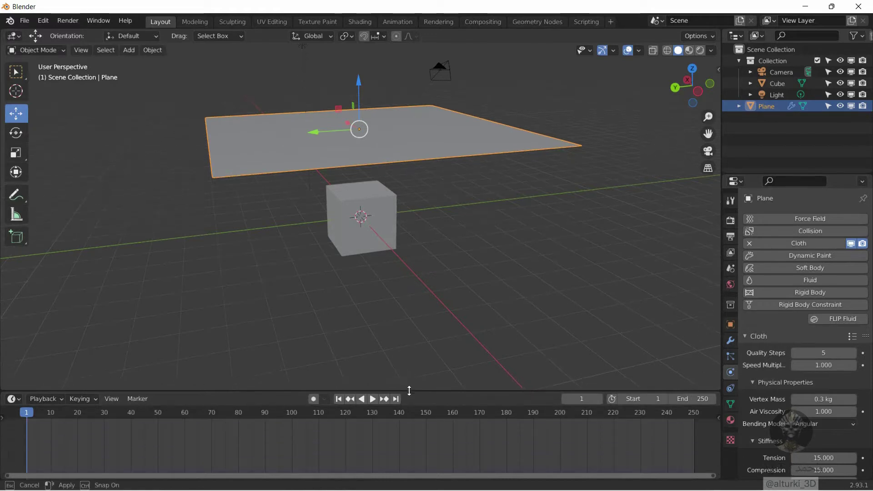
left_click(372, 399)
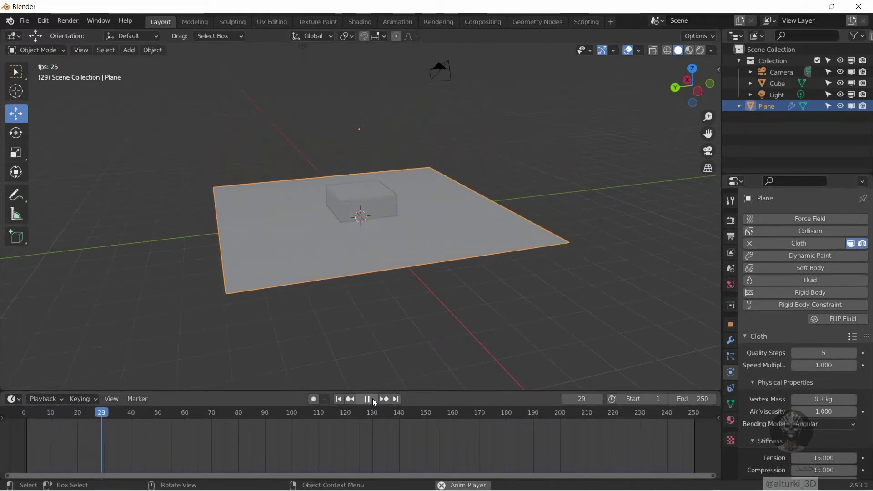
left_click(372, 399)
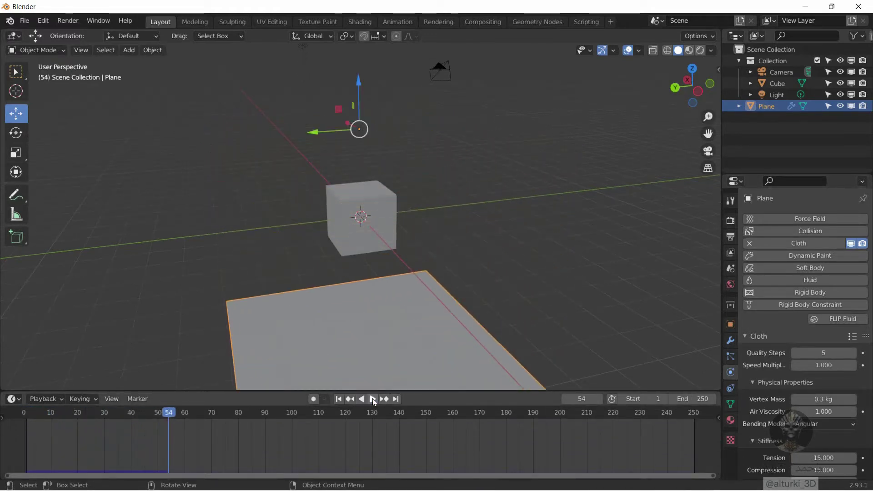
left_click(339, 399)
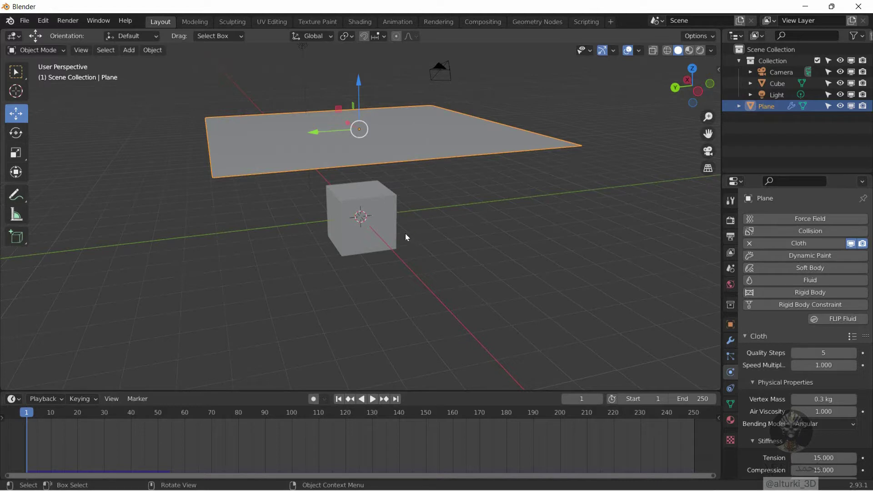
left_click(394, 208)
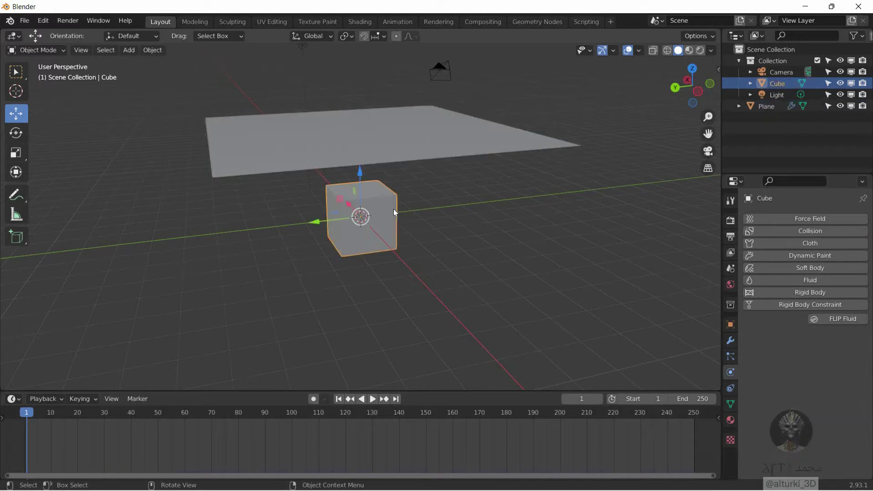
Step: Add Collision physics to the cube and play the cloth simulation
left_click(805, 232)
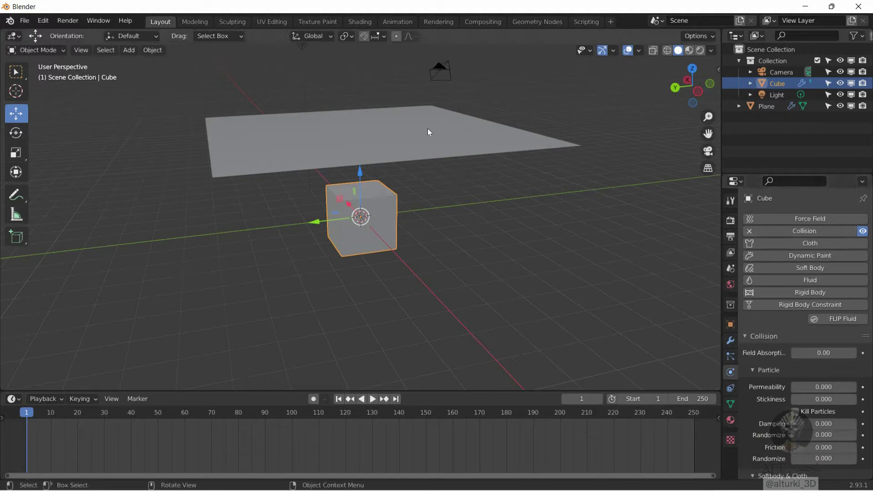
left_click(442, 206)
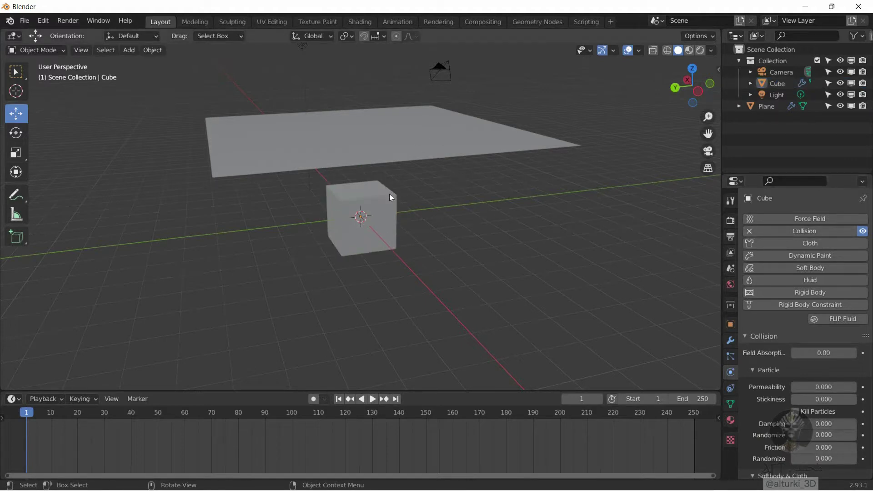
left_click(373, 401)
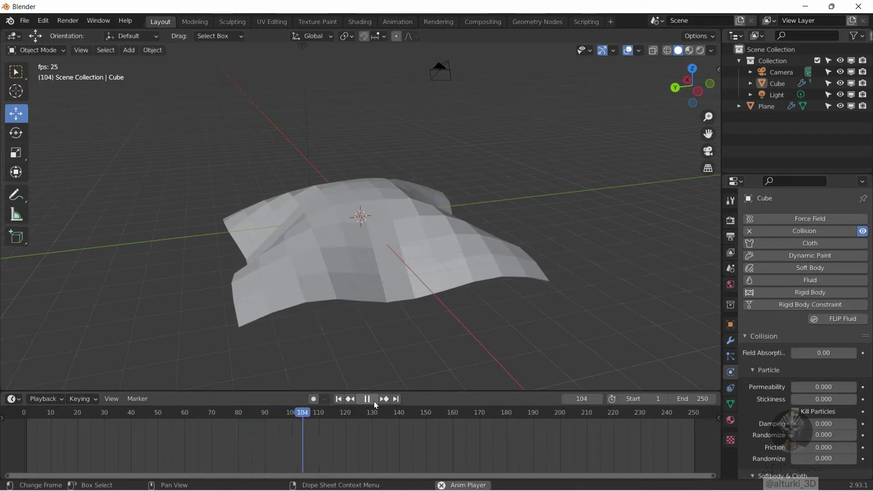
left_click(373, 401)
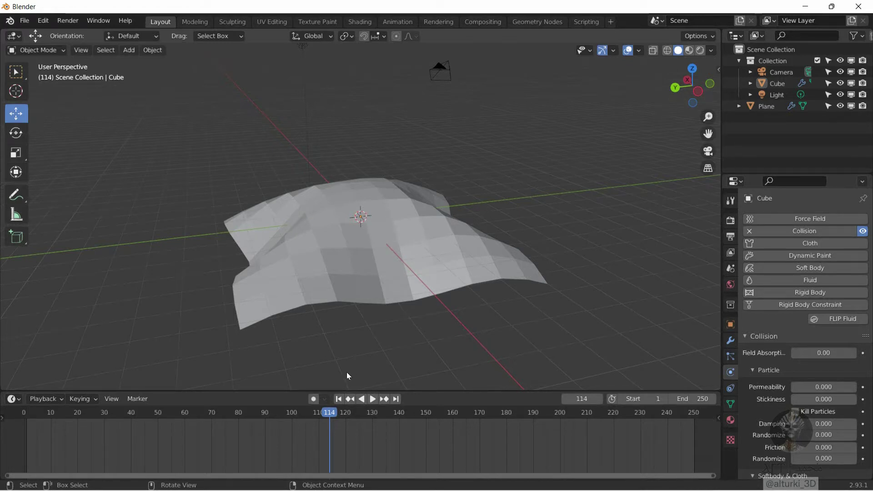
Step: Replay the drape from frame 1, rewind, and select the cloth plane
left_click(338, 398)
left_click(373, 399)
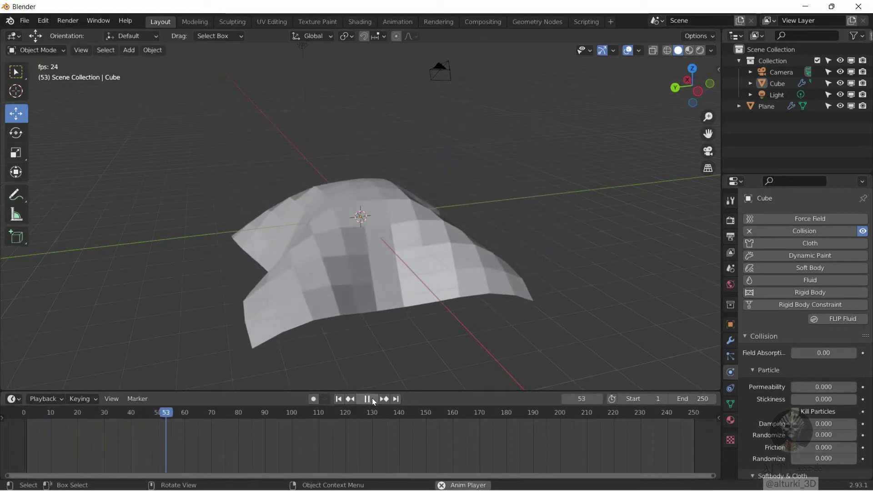
left_click(372, 397)
left_click(338, 399)
left_click(376, 138)
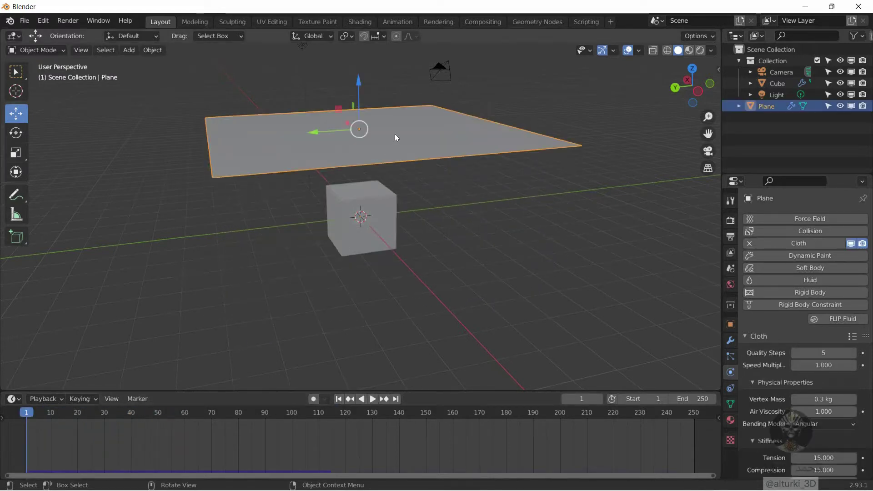
Step: Subdivide the plane's mesh again with 2 cuts in Edit Mode, then return to Object Mode
right_click(395, 137)
left_click(359, 135)
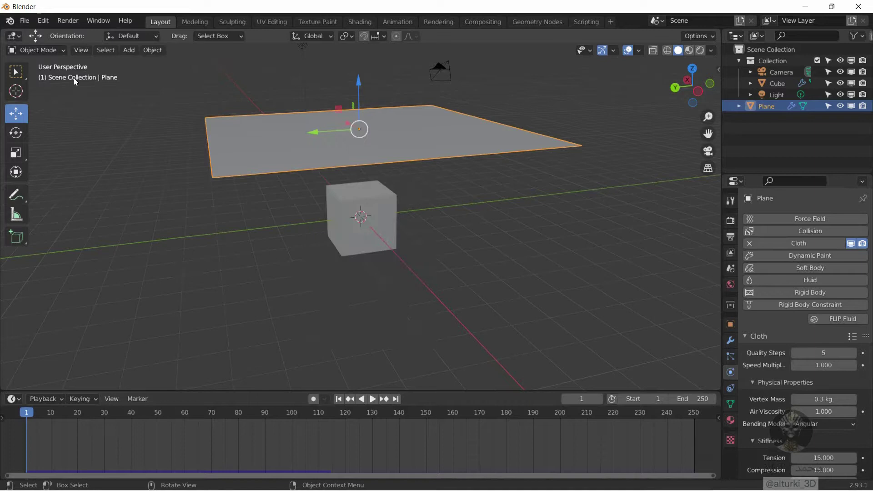
left_click(52, 50)
left_click(50, 73)
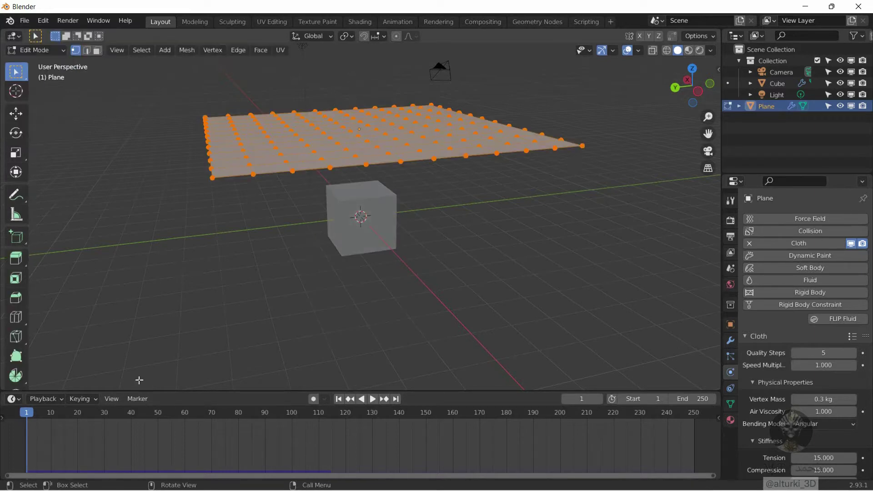
right_click(358, 137)
left_click(349, 137)
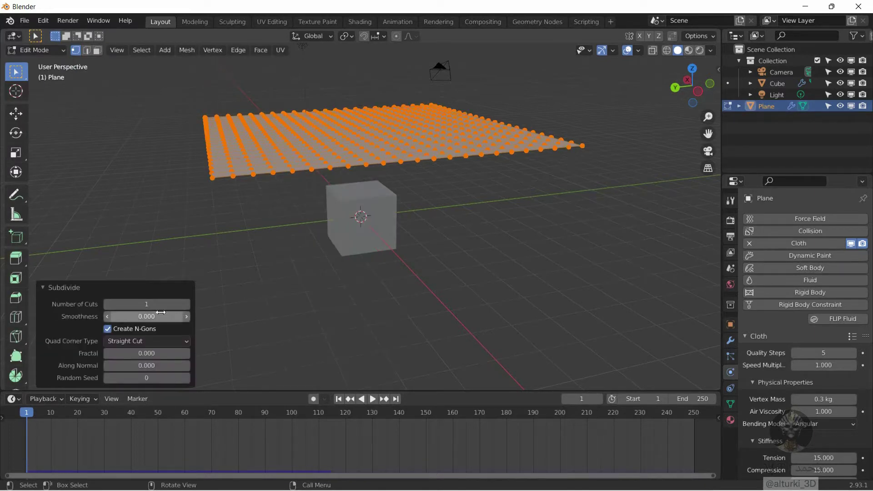
left_click(186, 305)
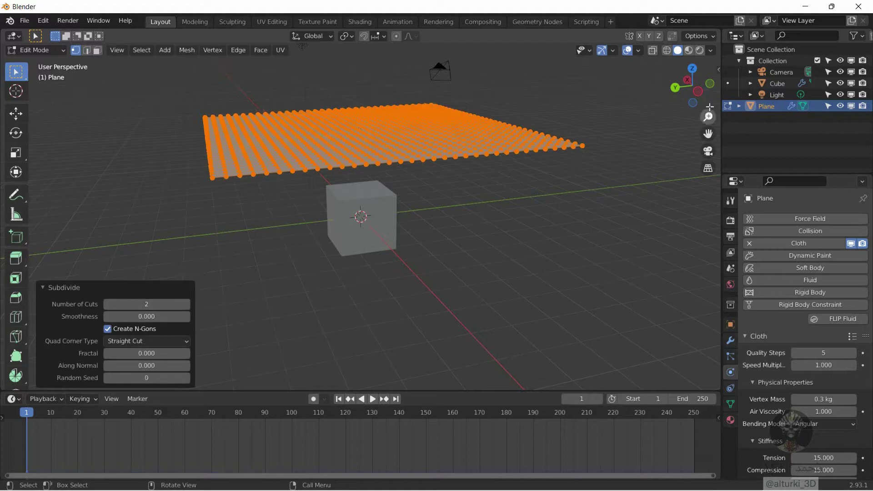
left_click_drag(707, 87, 704, 93)
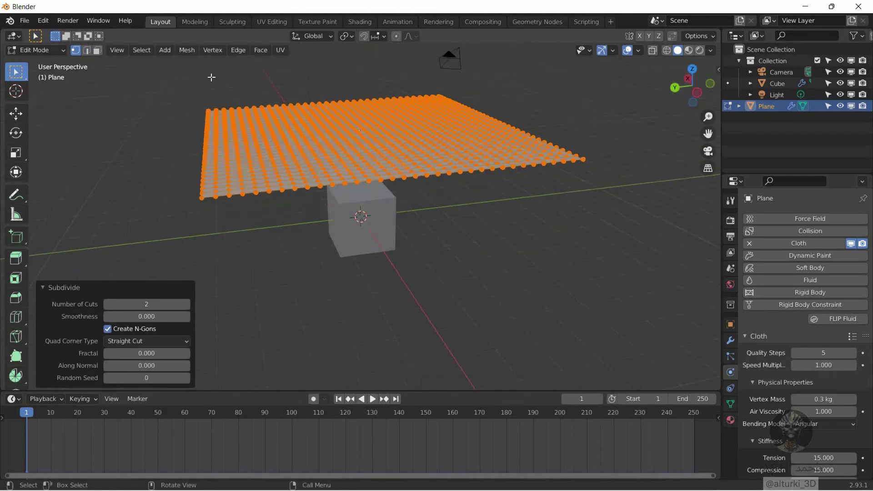
left_click(52, 55)
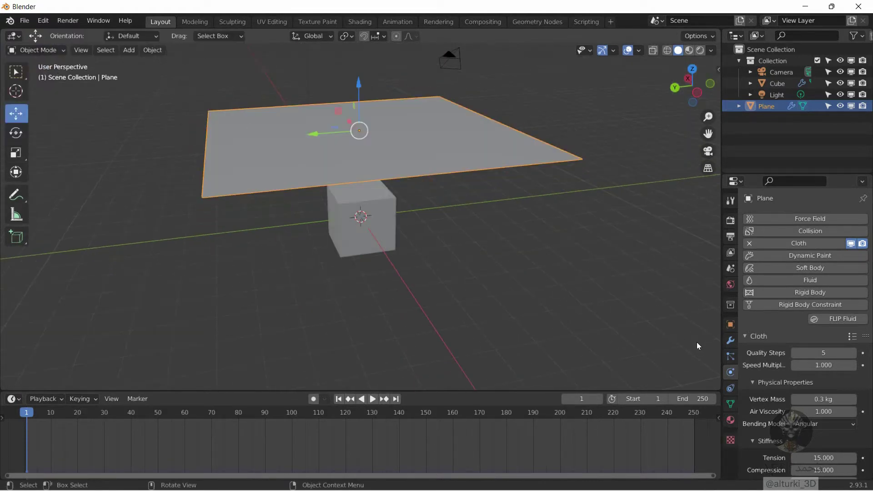
Step: Play the denser cloth draping over the cube, then rewind and play again
left_click(374, 399)
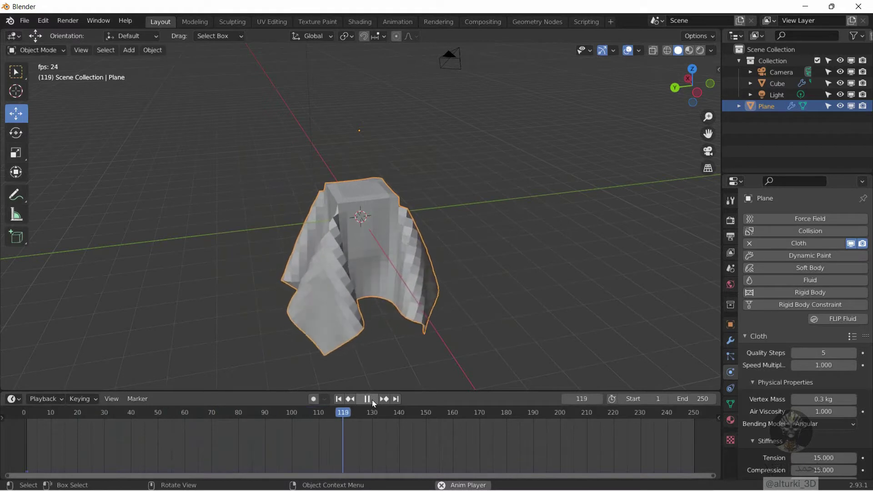
left_click(372, 399)
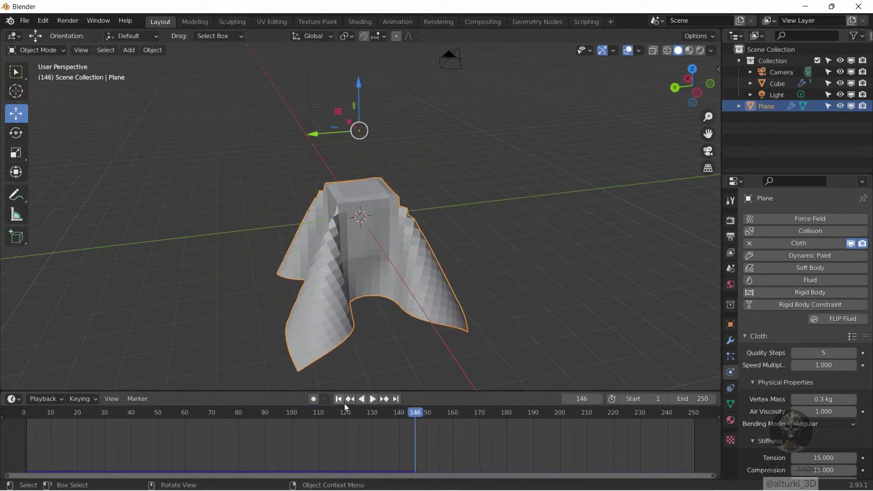
left_click(342, 401)
left_click(371, 399)
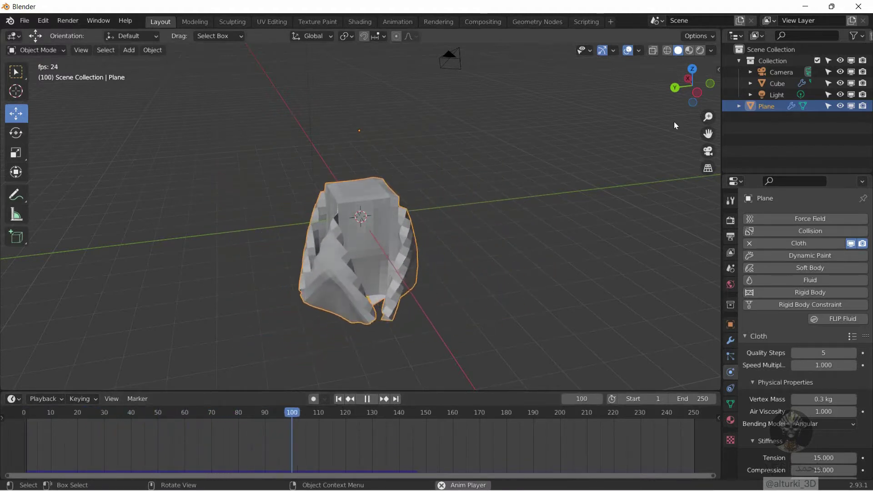
Step: Orbit to a near-front angle, stop at frame 1, and reselect the plane
mouse_move(692, 86)
left_mouse_down()
mouse_move(645, 89)
mouse_move(633, 78)
left_mouse_up()
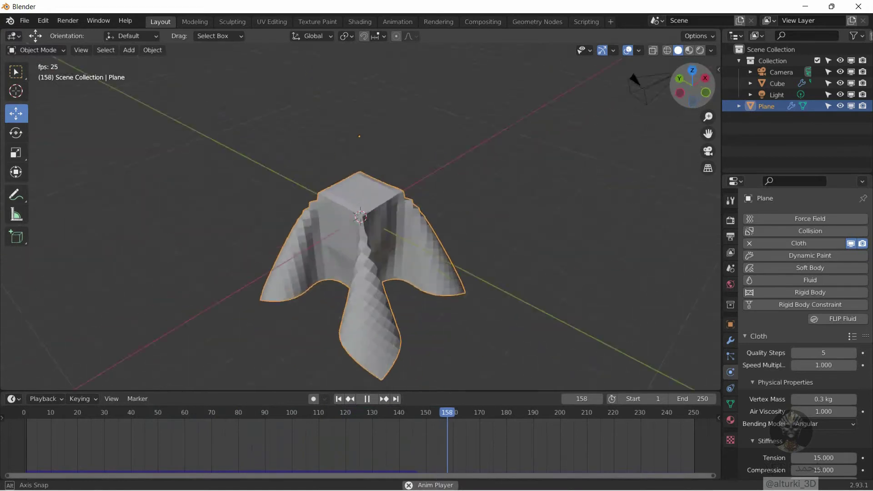
left_click(340, 399)
left_click(373, 398)
left_click(336, 399)
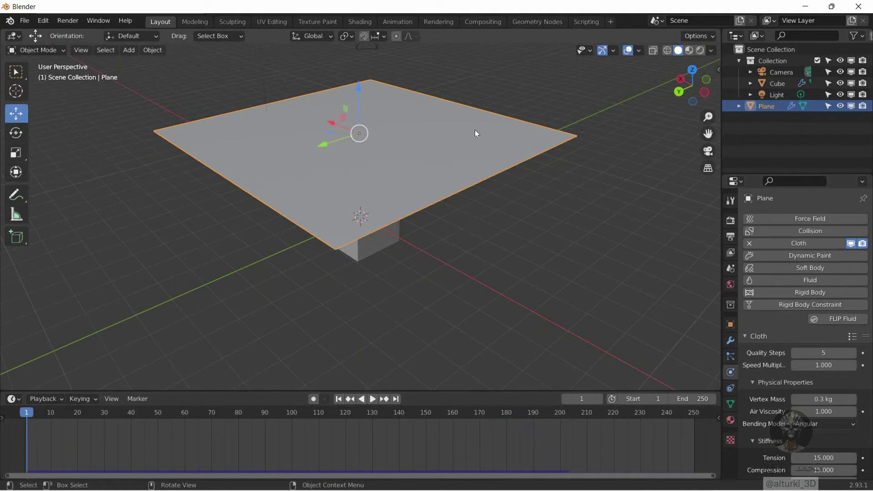
left_click(524, 99)
left_click(450, 145)
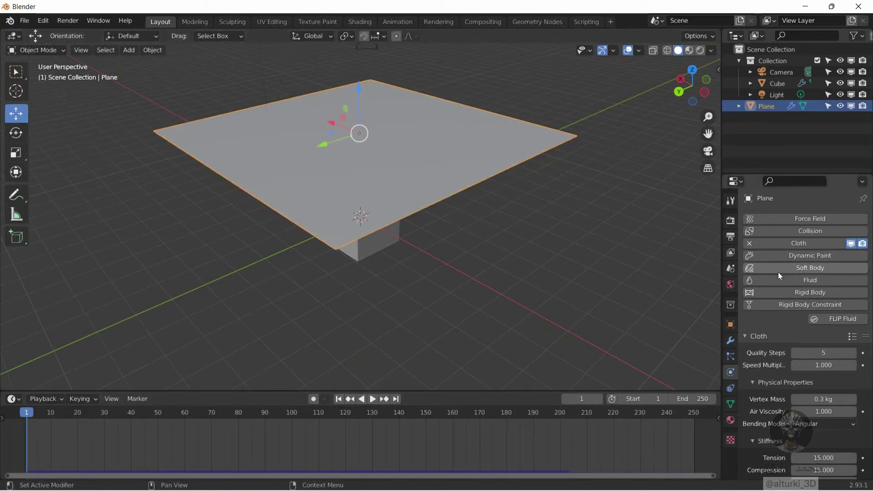
Step: Expand the Cache settings in the plane's Cloth physics panel
scroll(778, 272, "down", 5)
scroll(780, 274, "down", 5)
scroll(779, 275, "down", 3)
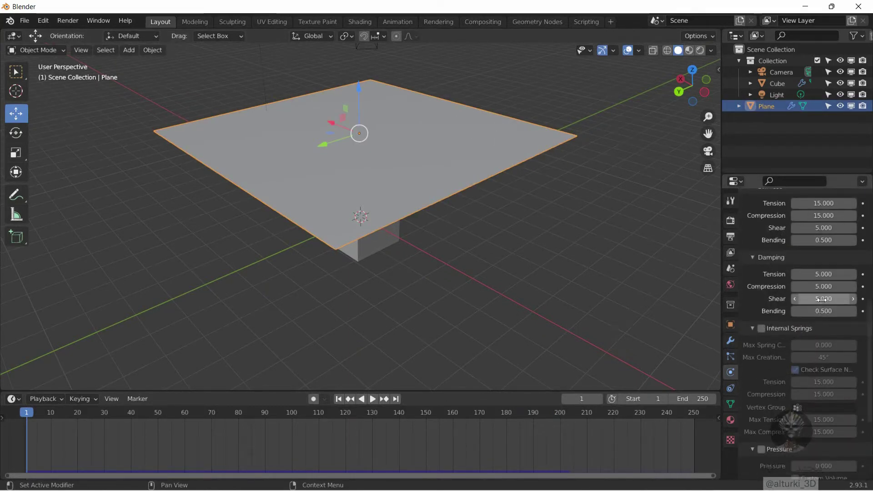
scroll(821, 301, "down", 5)
scroll(757, 334, "down", 2)
scroll(767, 328, "up", 5)
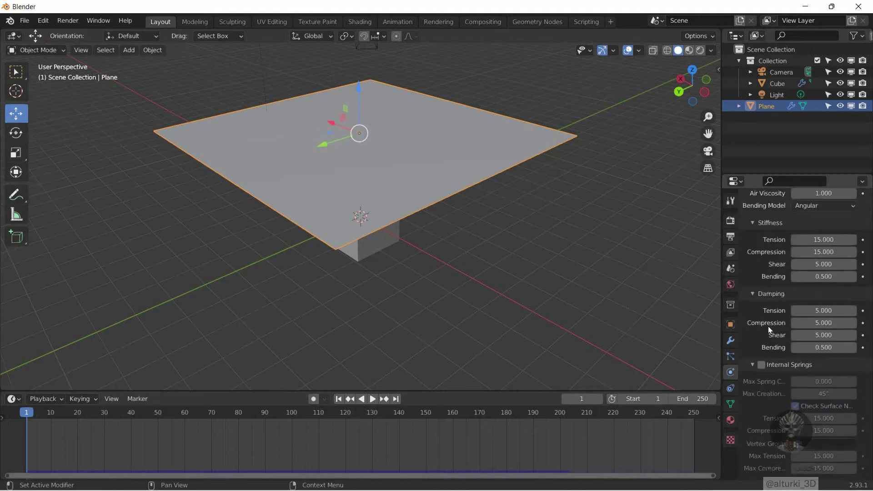
scroll(771, 321, "down", 4)
scroll(771, 321, "down", 1)
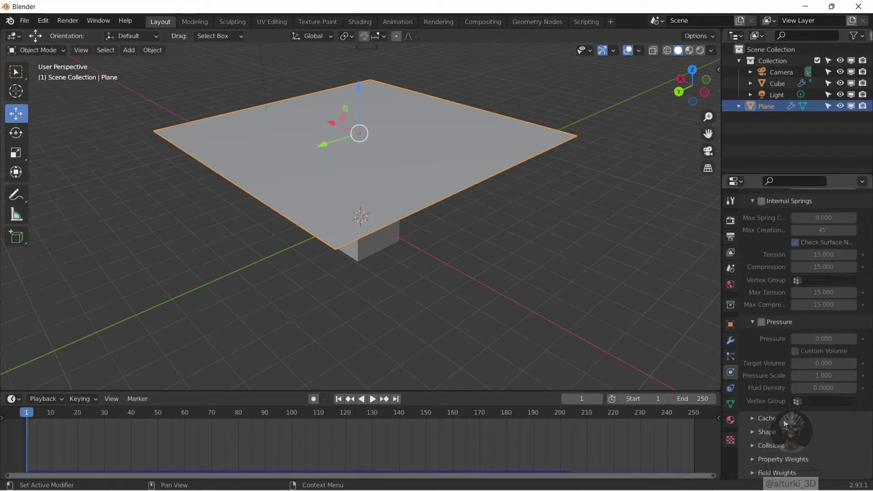
left_click(783, 423)
scroll(777, 401, "down", 3)
scroll(842, 356, "down", 4)
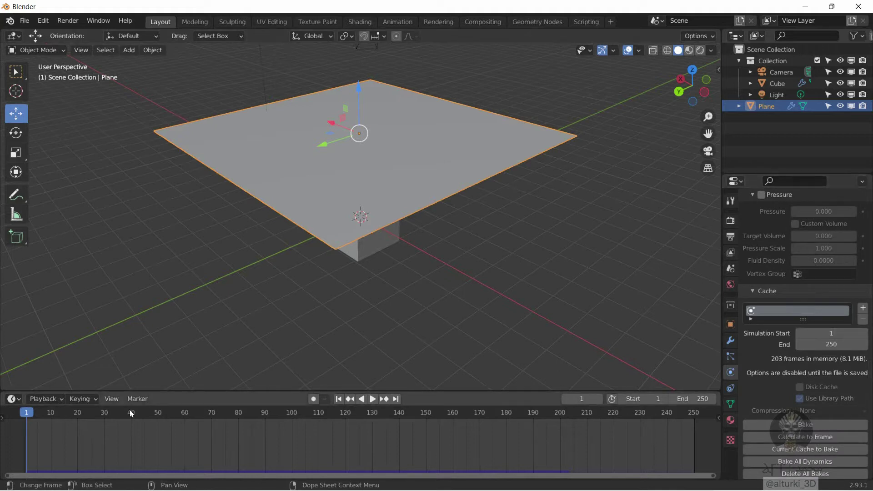
Step: Check the drape timing, stopping at frame 156, then set Cache End to 160
left_click(372, 399)
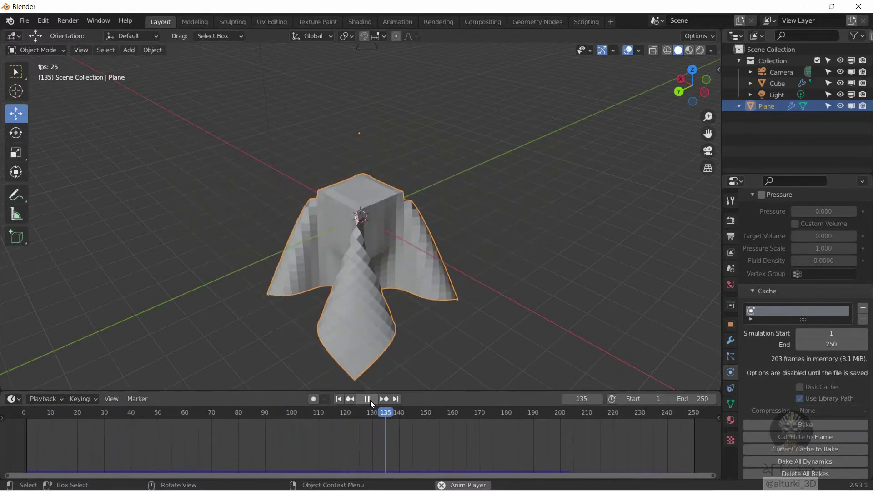
left_click(370, 400)
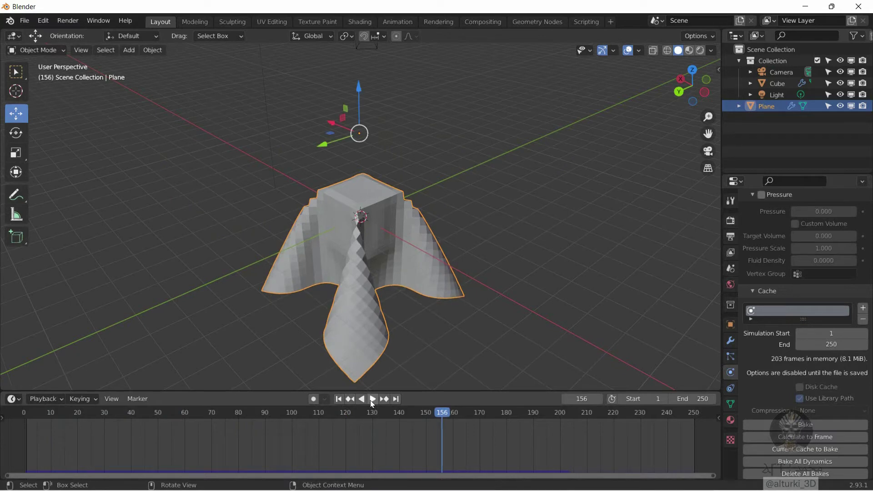
left_click(828, 346)
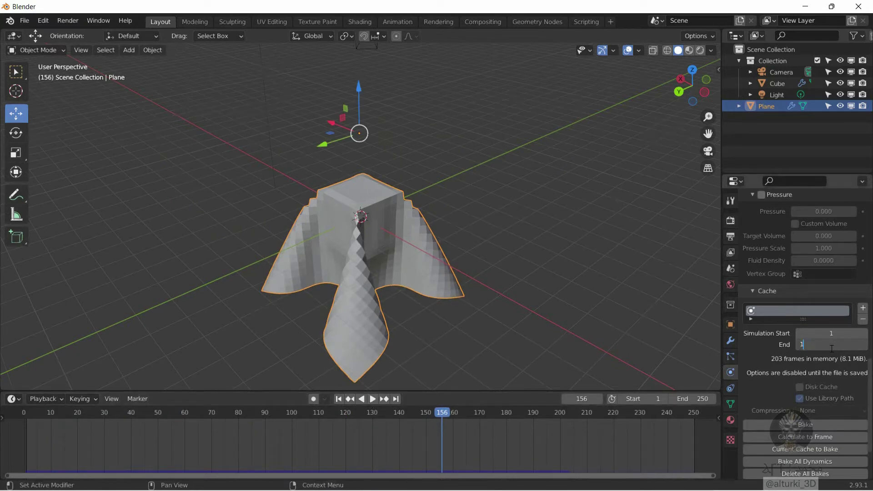
type("160")
key("Return")
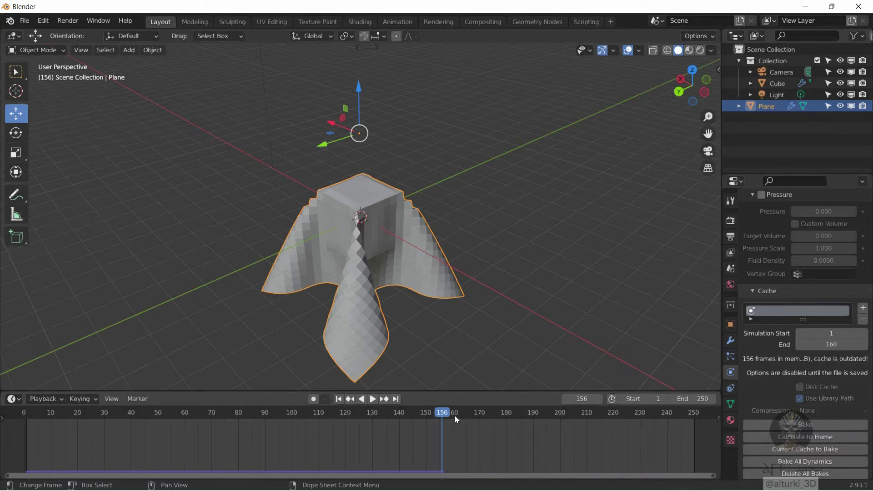
Step: Play the cloth from frame 1 to cache all 160 frames, then rewind to frame 1
left_click(344, 401)
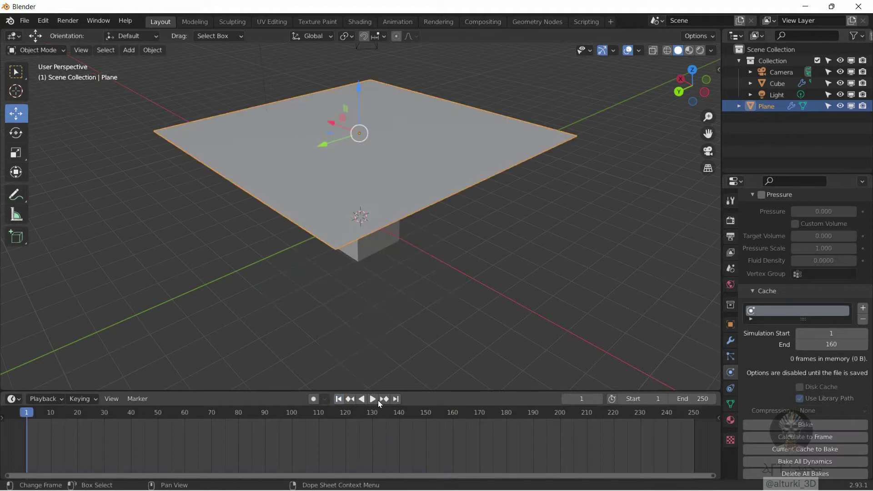
left_click(377, 400)
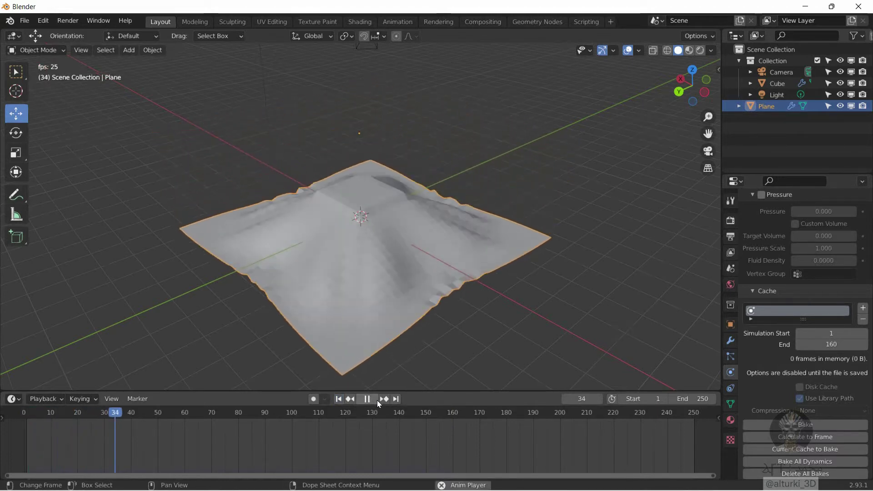
left_click(376, 399)
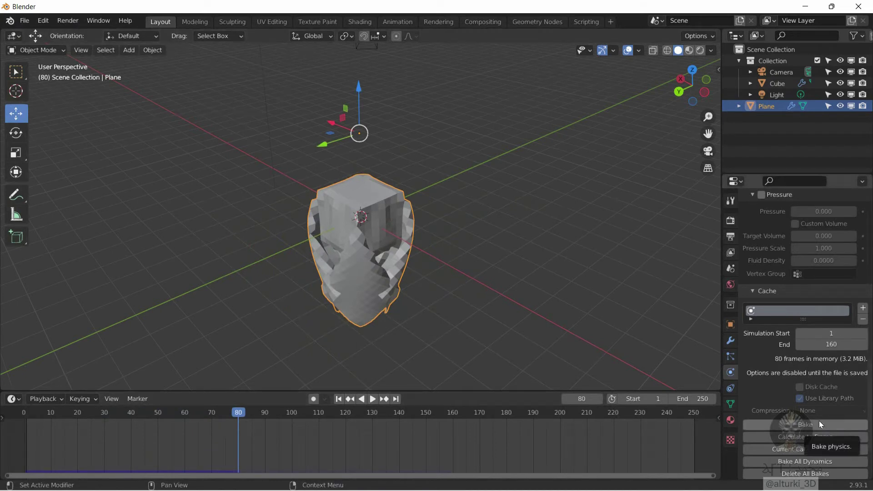
left_click(338, 398)
left_click(373, 399)
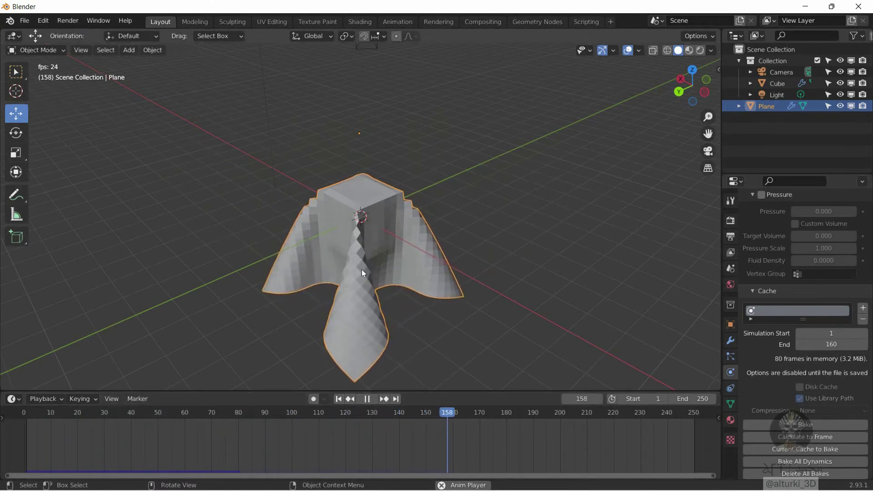
left_click(338, 399)
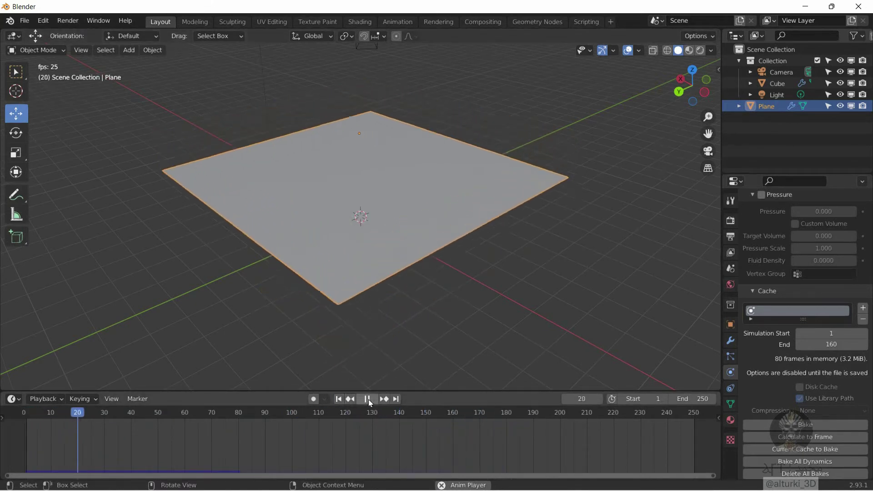
key("space")
left_click(338, 399)
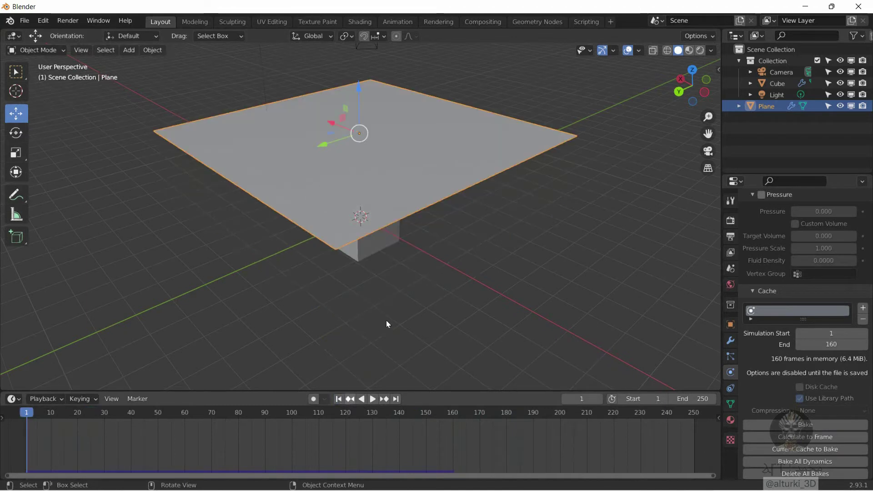
Step: Shade the cloth plane smooth, replay its simulation, and rewind to frame 1
right_click(443, 136)
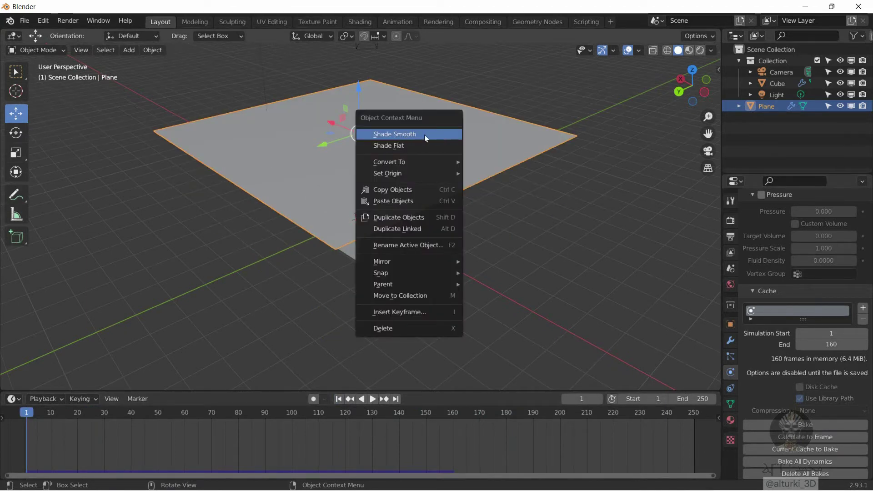
left_click(424, 134)
left_click(371, 399)
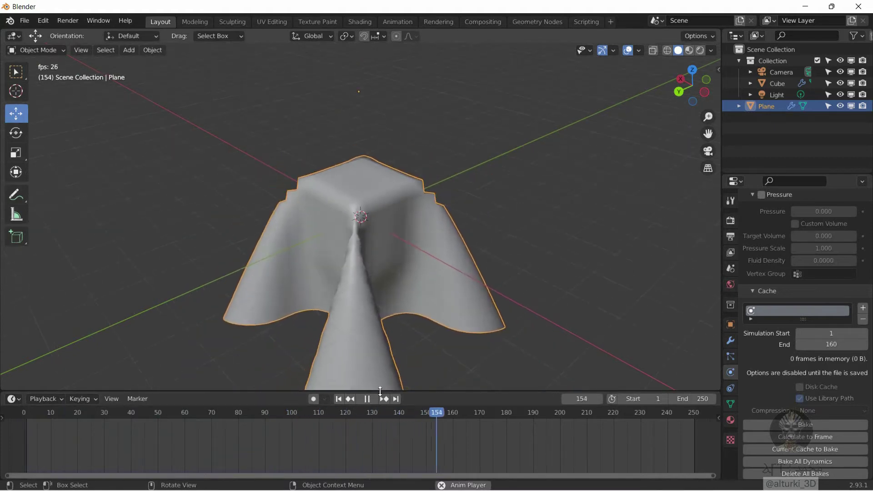
left_click(370, 401)
left_click(340, 400)
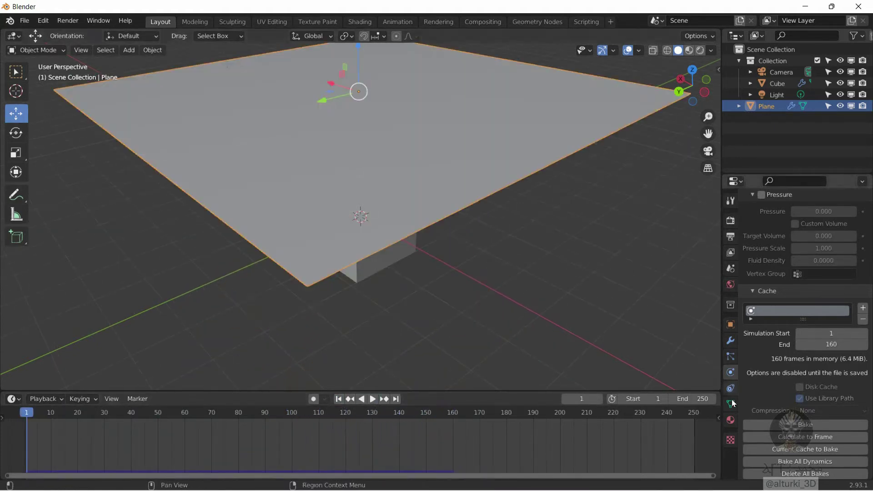
Step: Add a Subdivision Surface modifier at viewport level 2 to the cloth plane
left_click(730, 340)
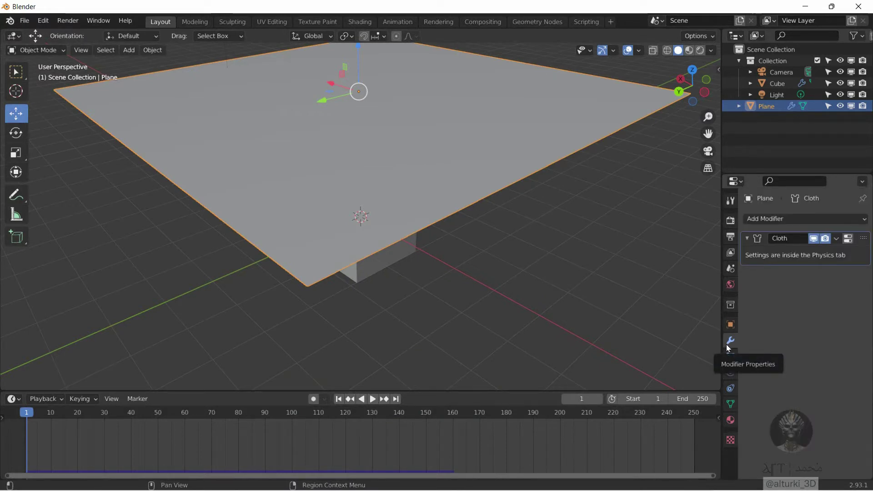
left_click(777, 218)
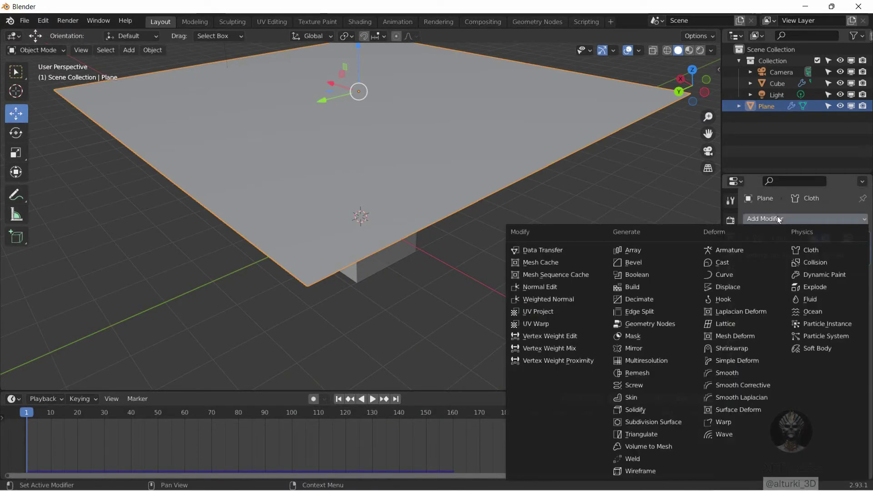
left_click(656, 423)
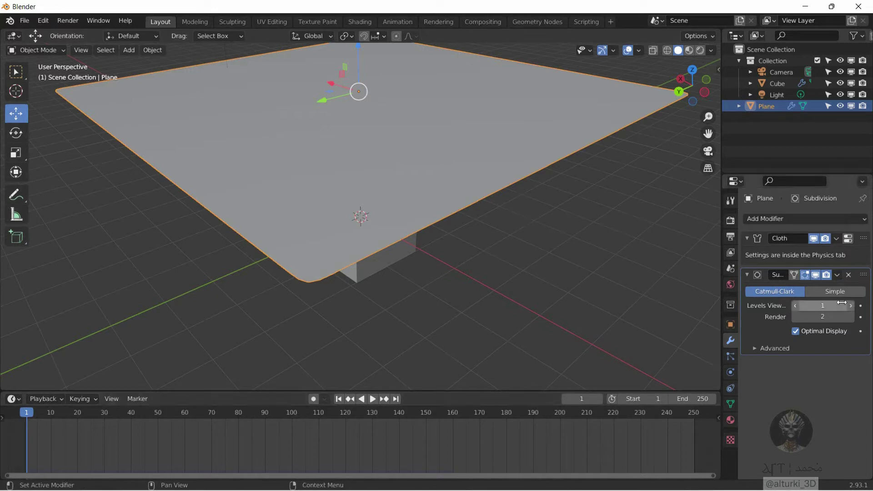
Step: Preview the smoothed cloth drape, rewind to frame 1, and show the plane's Physics settings
left_click(375, 400)
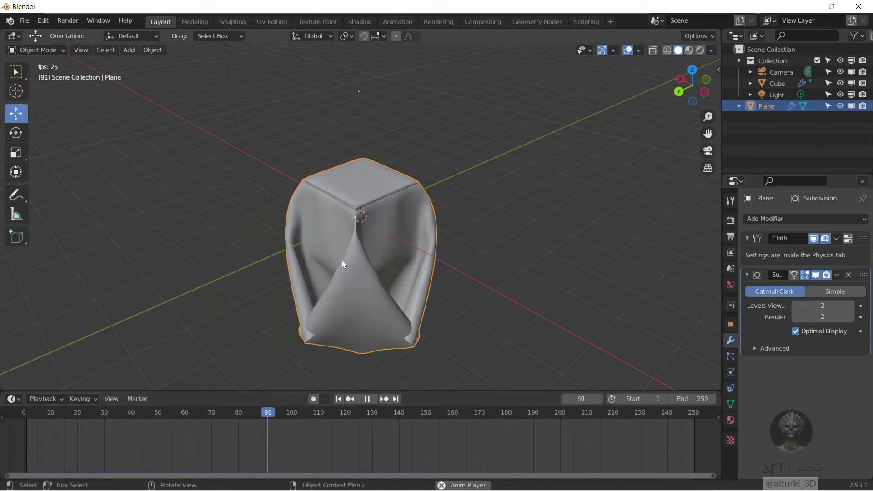
left_click(366, 399)
left_click(337, 399)
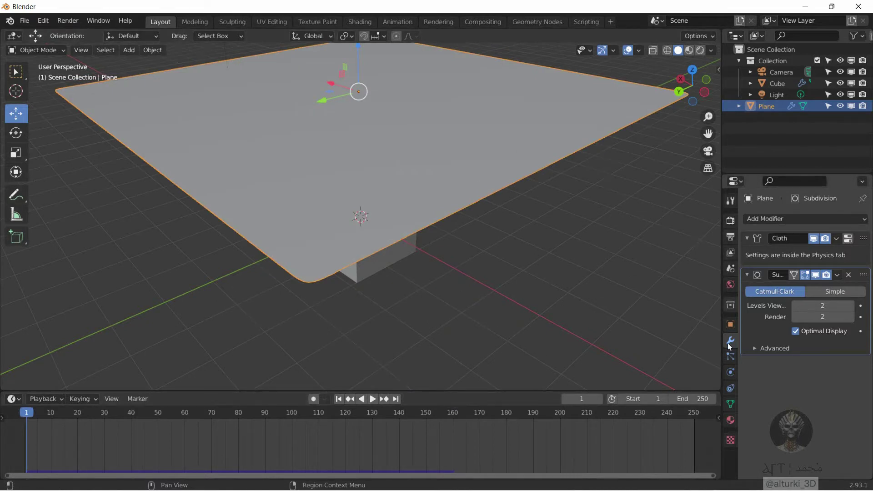
left_click(730, 372)
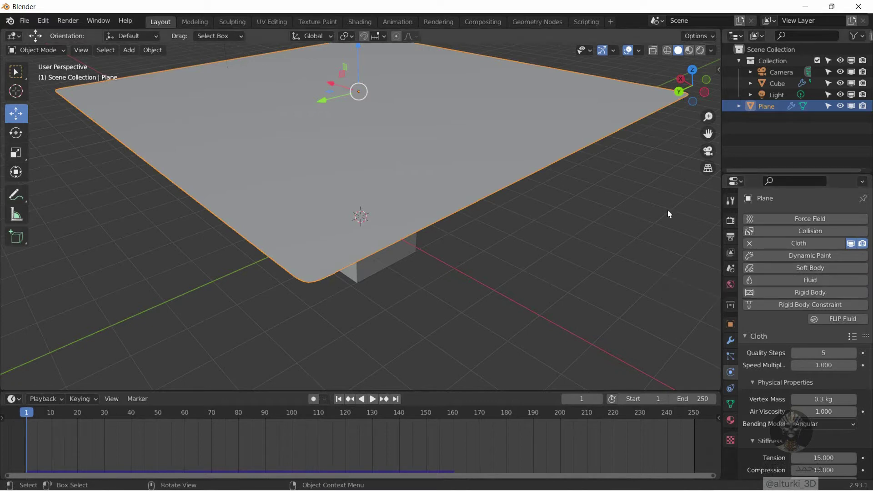
Step: Duplicate the cube and place Cube.001 beside the original
left_click(649, 209)
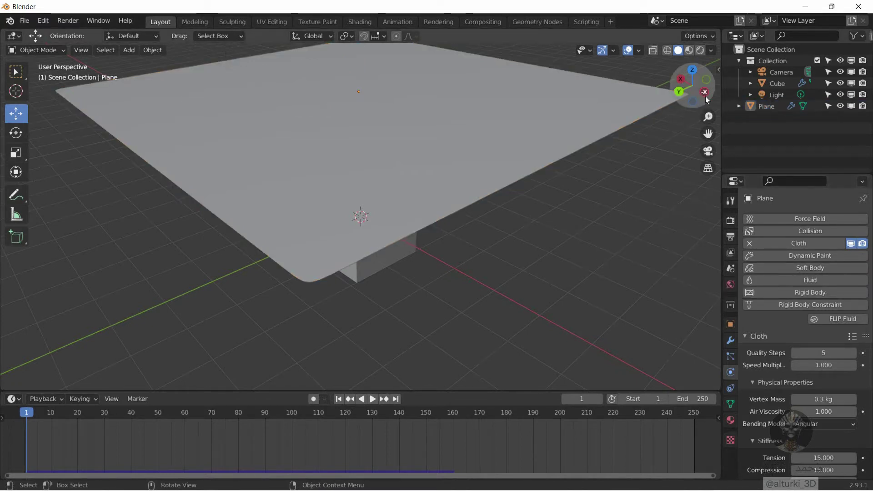
left_click_drag(705, 97, 441, 217)
left_click(359, 205)
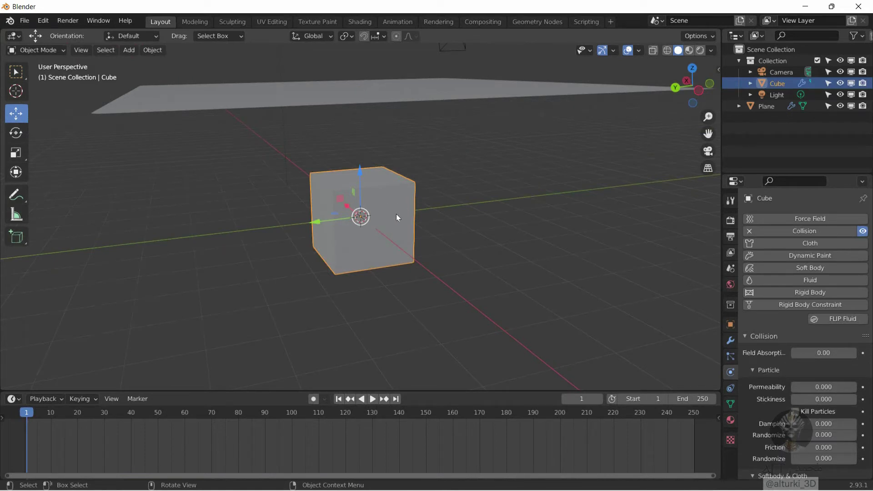
key("shift+d")
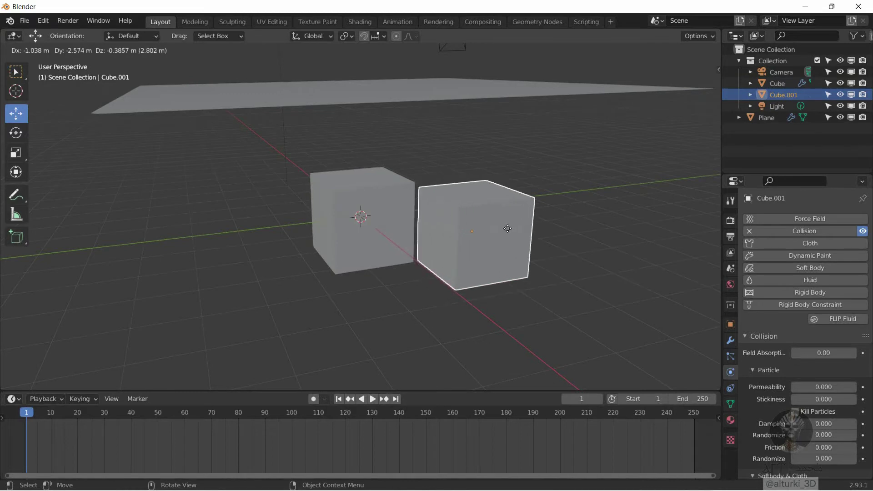
left_click(508, 228)
Step: Preview the cloth falling over both cubes to frame 114, then rewind to frame 1
left_click_drag(692, 95, 696, 77)
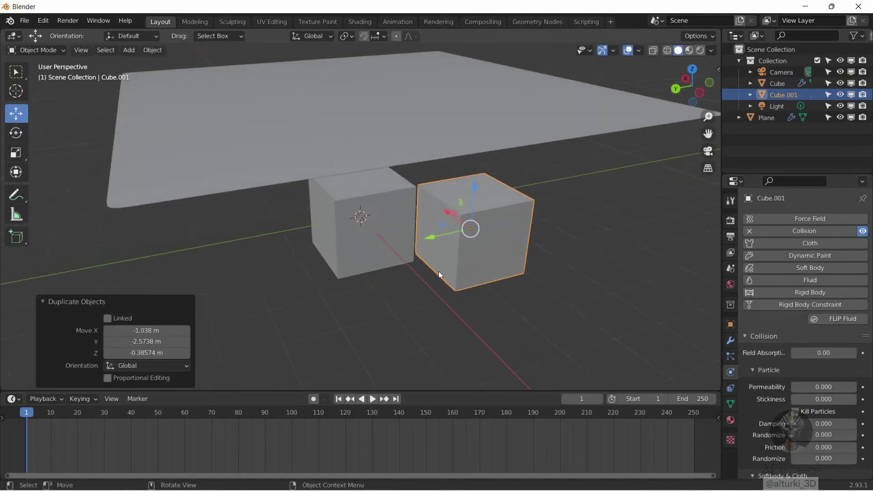
left_click(374, 399)
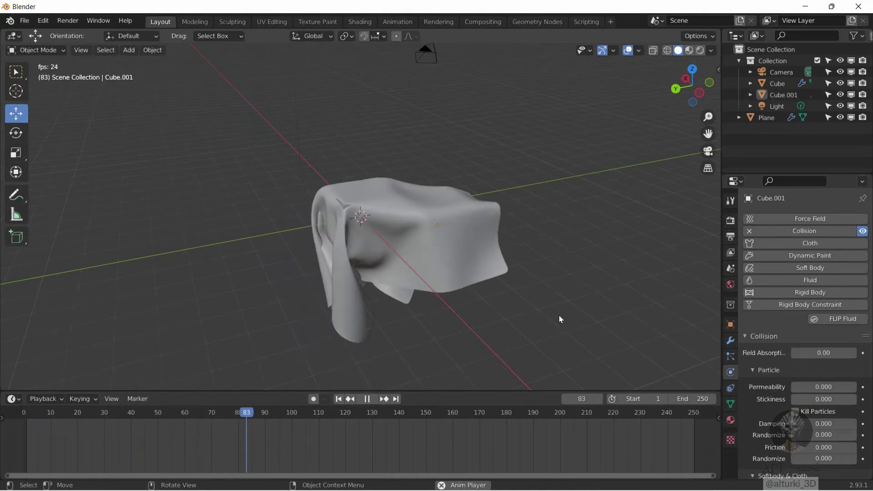
left_click(366, 399)
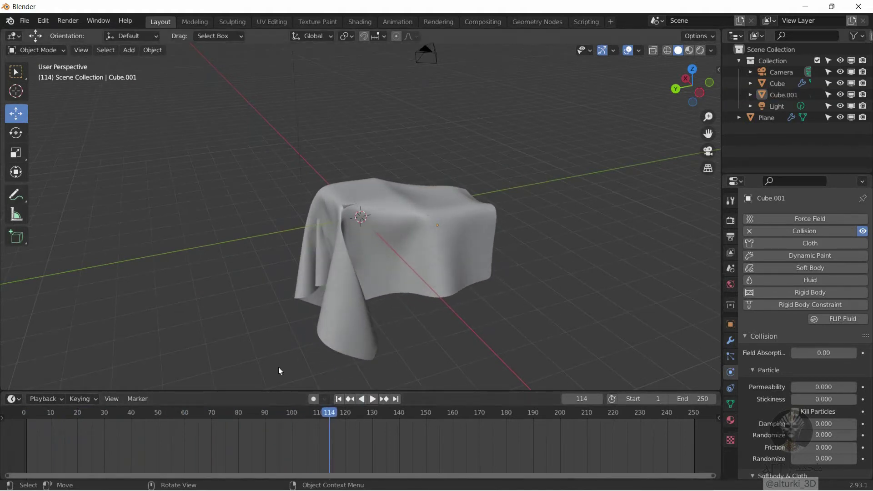
left_click(336, 400)
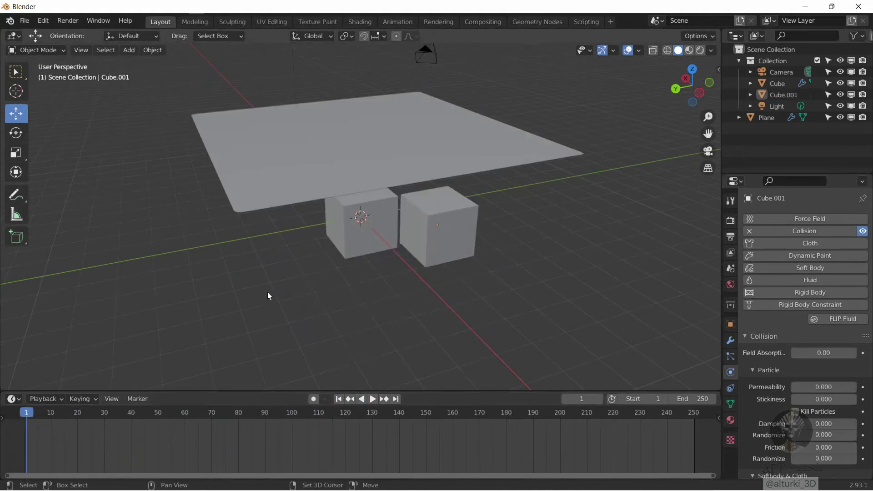
key("shift+a")
Step: Add a ground plane scaled about 6 times and lowered to Z −0.7173 m beneath the cubes
left_click(350, 222)
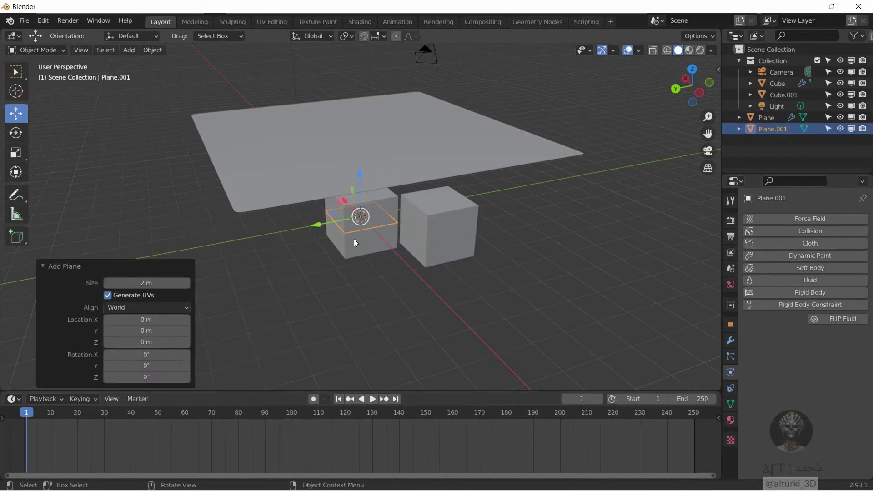
key("s")
left_click(370, 208)
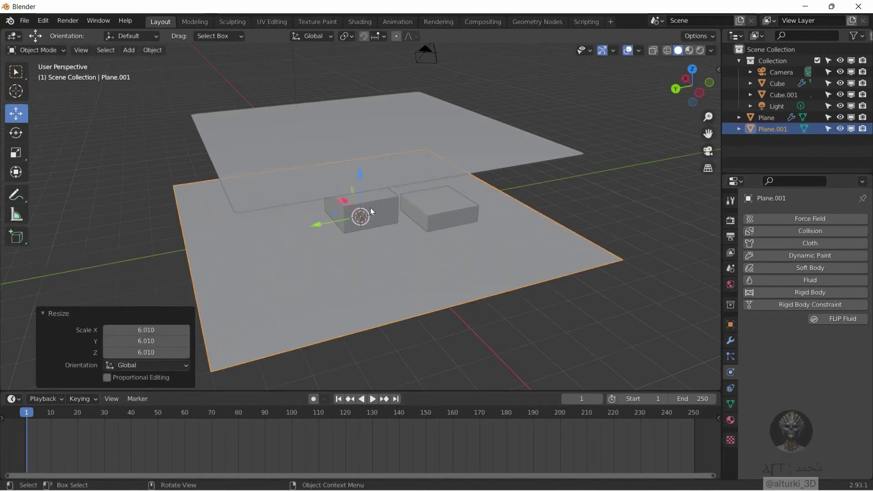
left_click_drag(361, 170, 388, 382)
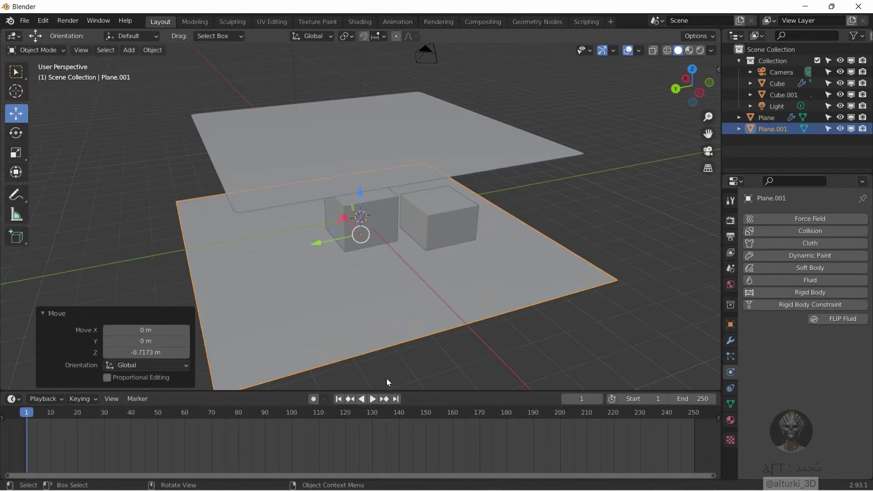
Step: Play the simulation with the new ground plane, stop it, and rewind to frame 1
left_click(373, 398)
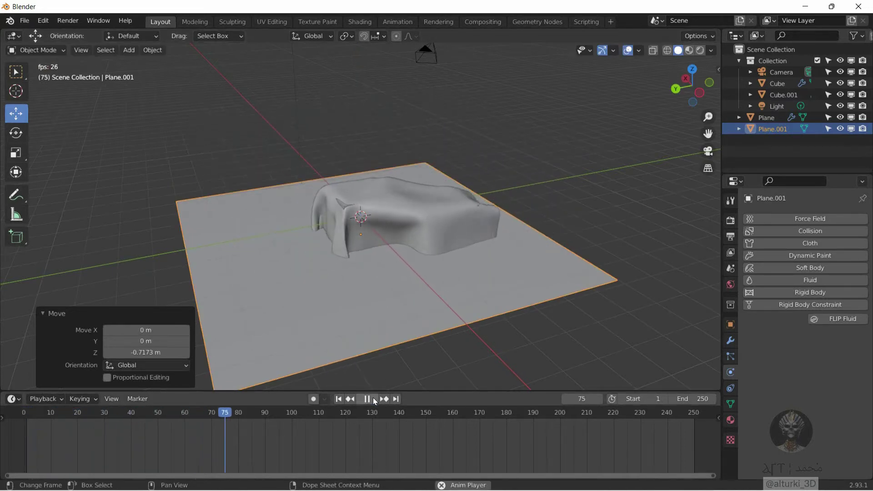
left_click(372, 399)
left_click(338, 399)
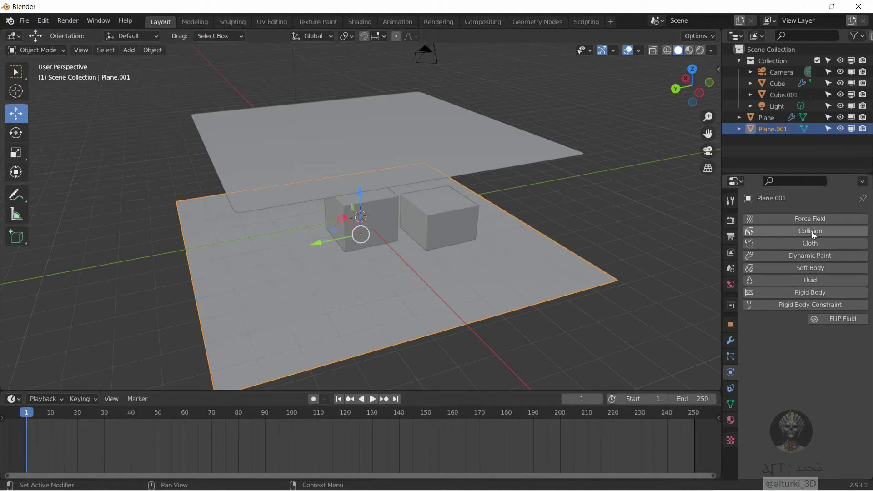
Step: Enable Collision physics on the ground plane Plane.001
left_click(605, 216)
left_click(501, 247)
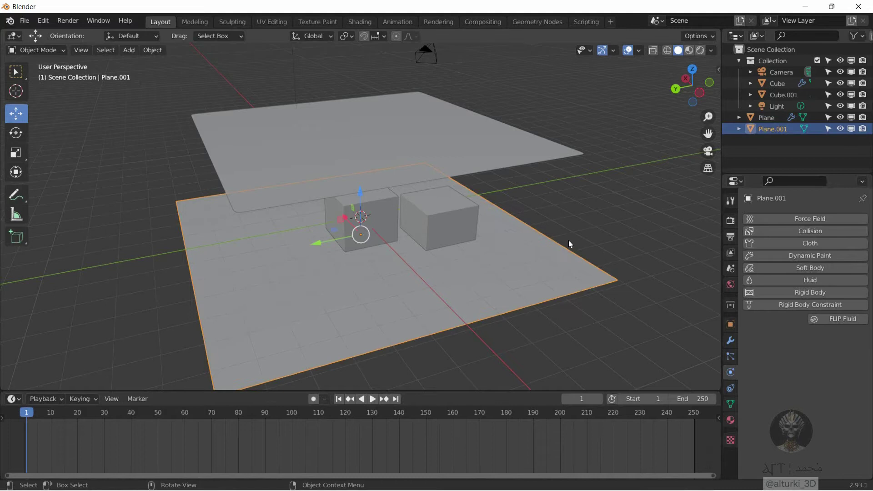
left_click(812, 231)
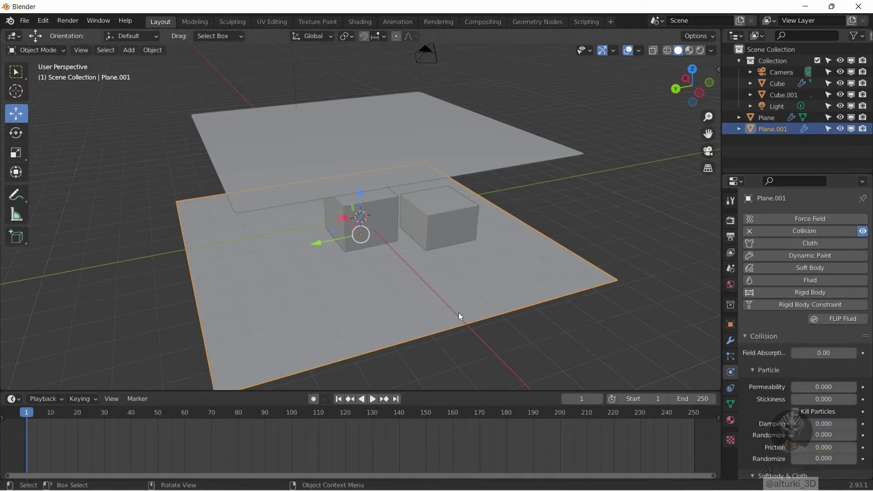
Step: Test the ground collision to frame 85 from a top-down view, then rewind to frame 1
left_click(374, 400)
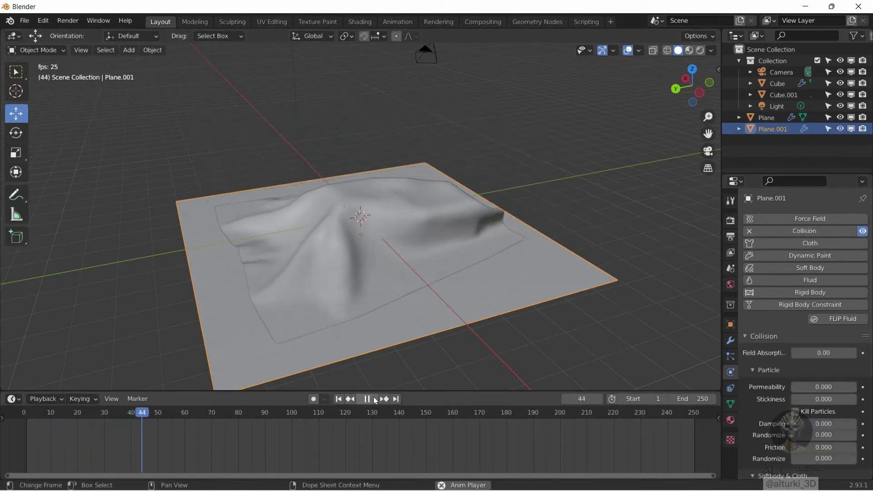
left_click(367, 398)
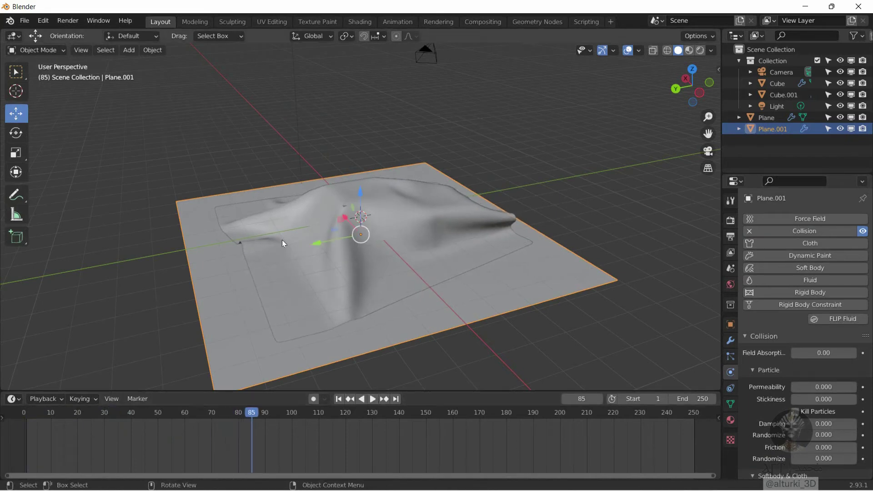
mouse_move(704, 101)
left_mouse_down()
mouse_move(701, 114)
mouse_move(687, 97)
left_mouse_up()
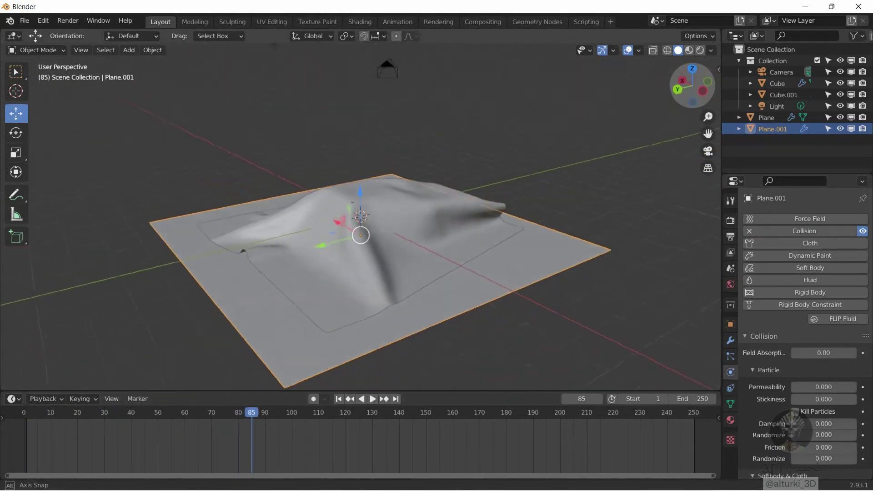
left_click(341, 401)
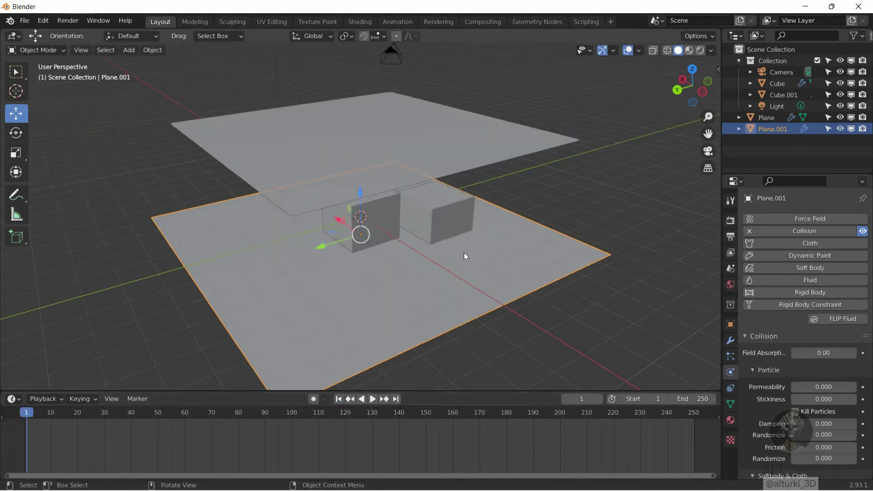
left_click_drag(686, 98, 691, 107)
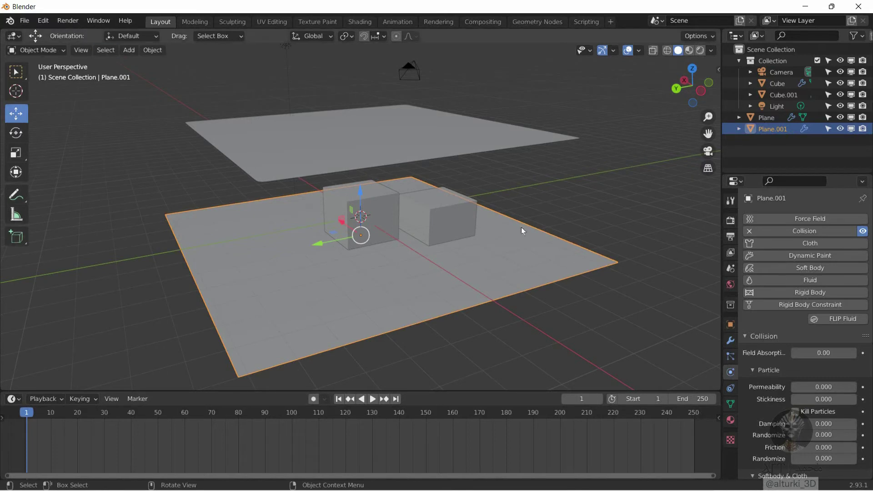
Step: Play the simulation again, stopping at frame 65 for rendering
left_click(372, 399)
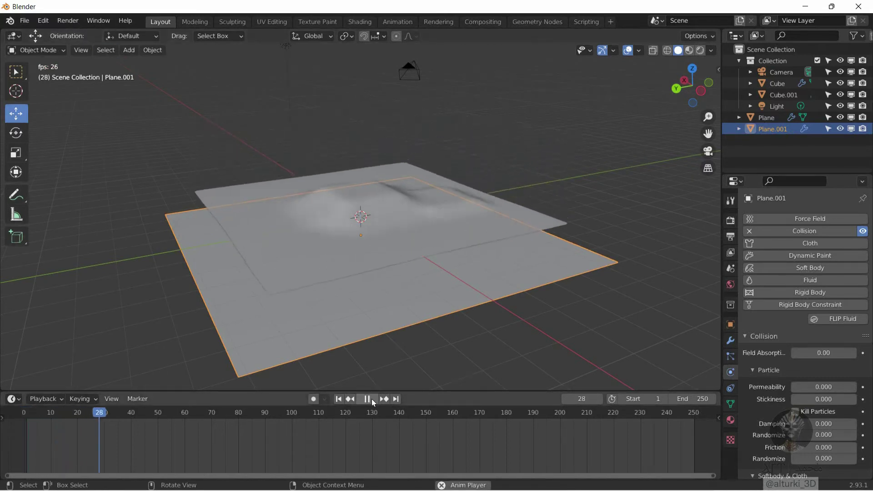
left_click(371, 399)
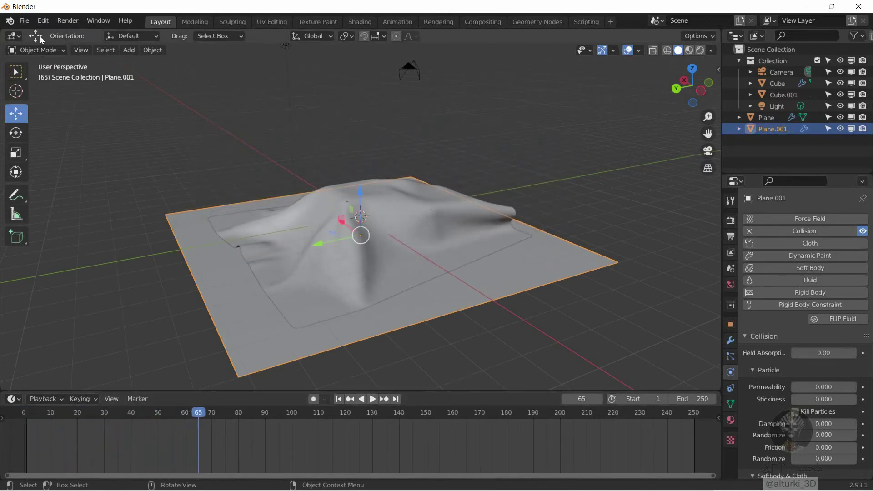
left_click(66, 22)
Step: Render frame 65, close the result, undo a stray plane move, and rewind to frame 1
left_click(73, 34)
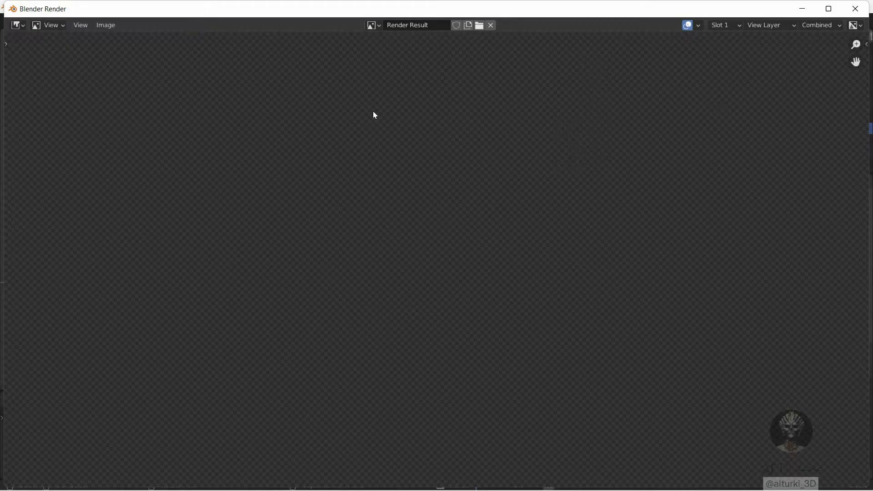
left_click(855, 8)
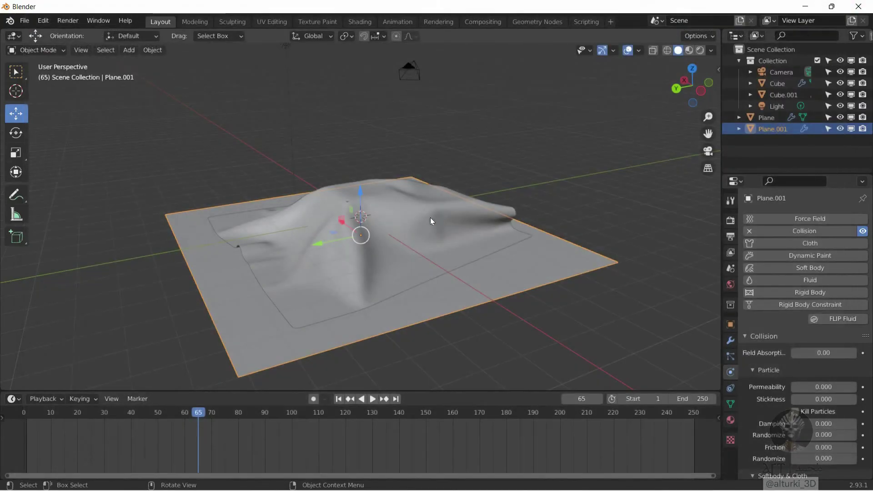
left_click_drag(319, 243, 292, 249)
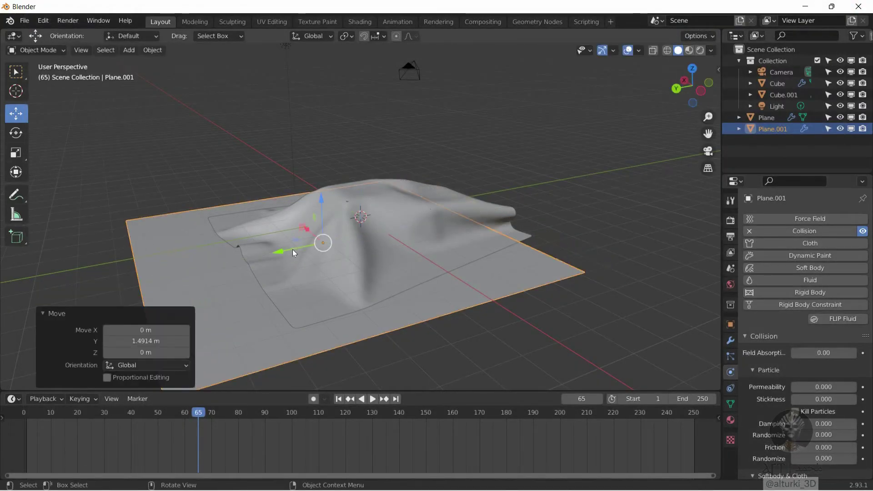
key("ctrl+z")
key("shift+Left")
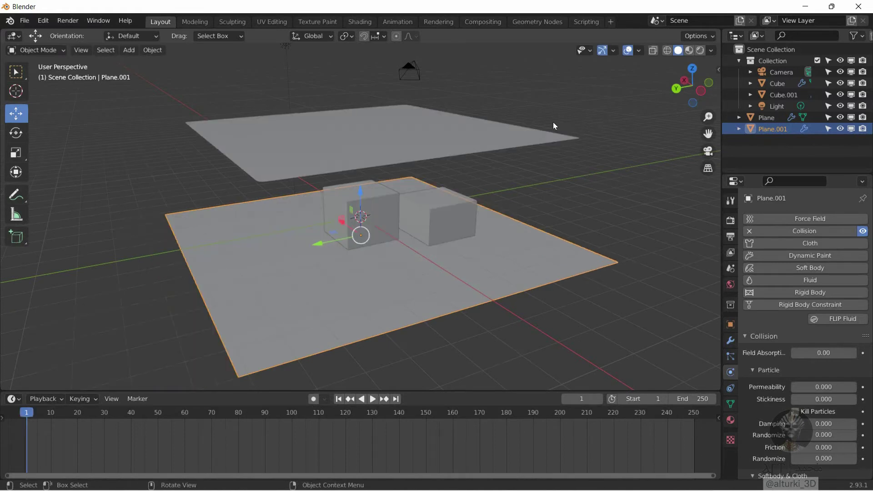
Step: Orbit to an angled view of the scene and select the camera
mouse_move(698, 96)
left_mouse_down()
mouse_move(691, 87)
mouse_move(609, 90)
left_mouse_up()
left_click_drag(712, 90, 649, 88)
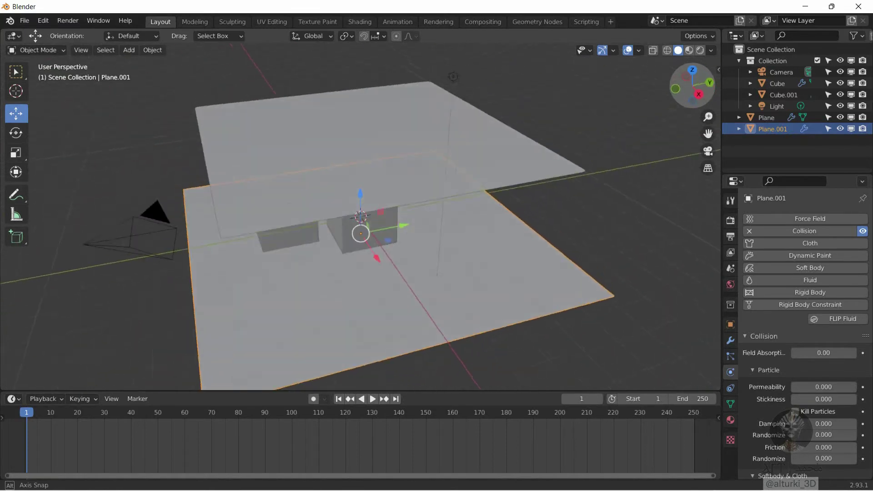
left_click(129, 210)
scroll(170, 210, "down", 3)
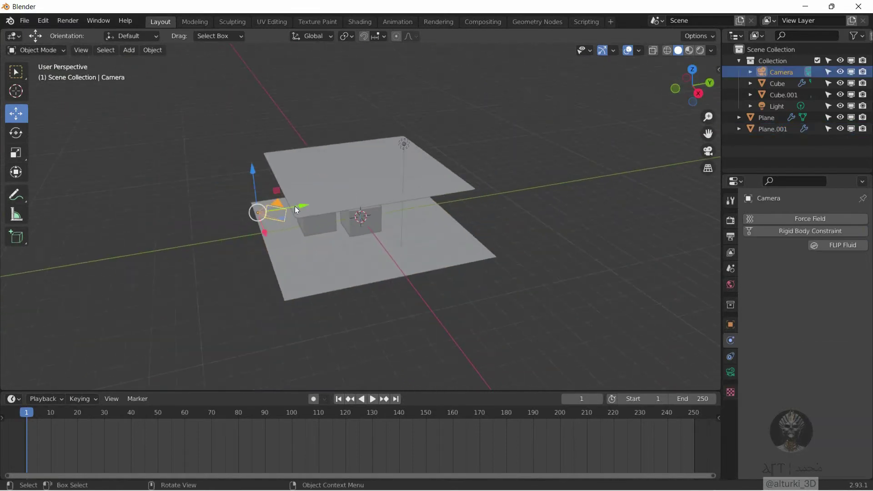
Step: Move the camera back along Y to about −2.36 m and play the cloth to mid-drape
left_click_drag(296, 206, 318, 345)
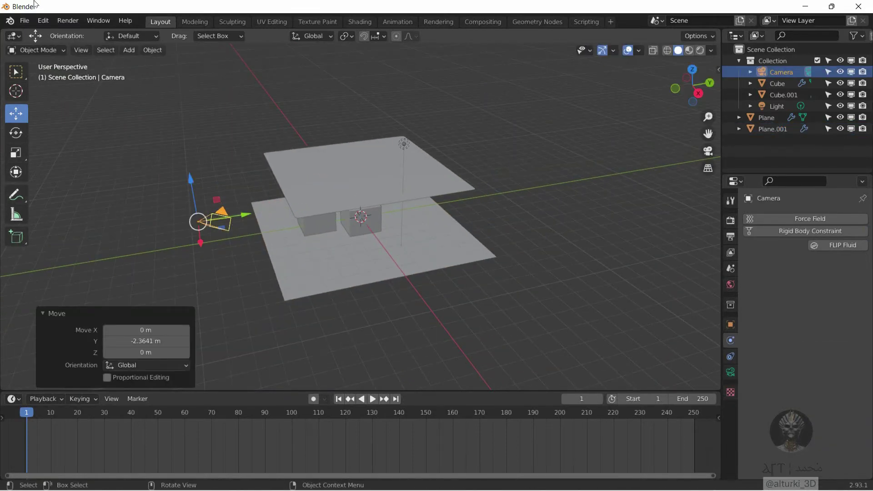
left_click(67, 21)
left_click(375, 399)
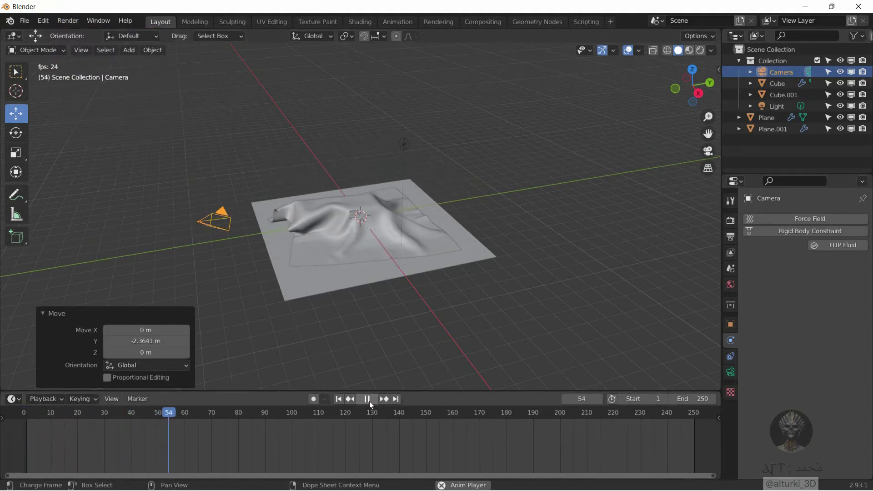
left_click(370, 402)
Step: Render frame 56 of the falling cloth and close the render window
left_click(67, 20)
left_click(88, 34)
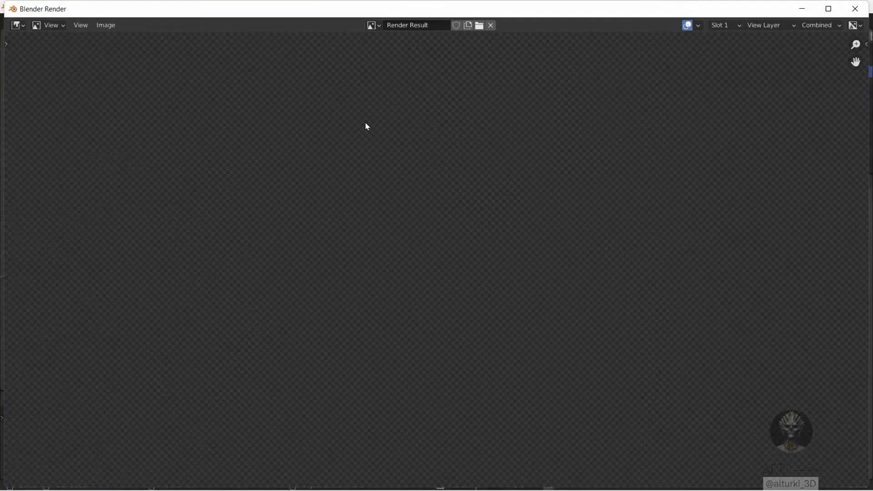
left_click(854, 9)
Step: Rewind the timeline to frame 1 and select the cloth plane
scroll(523, 216, "up", 3)
scroll(523, 216, "up", 2)
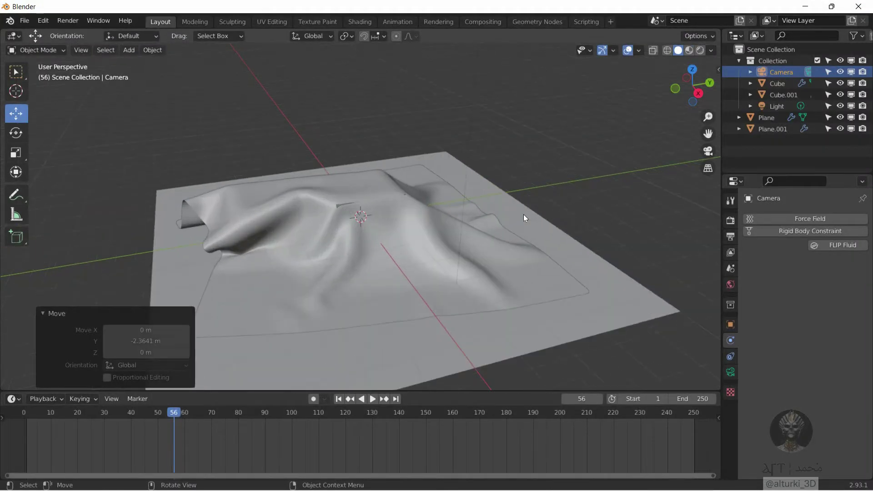
scroll(523, 214, "down", 1)
left_click(340, 400)
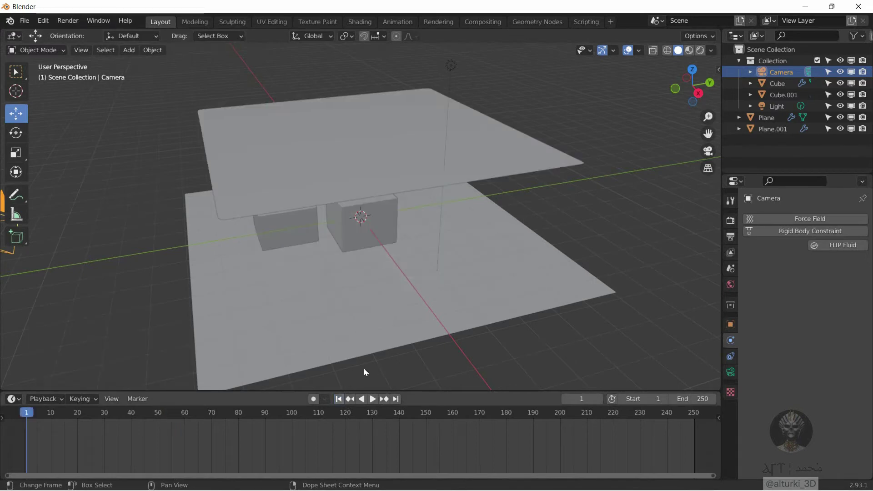
left_click(419, 160)
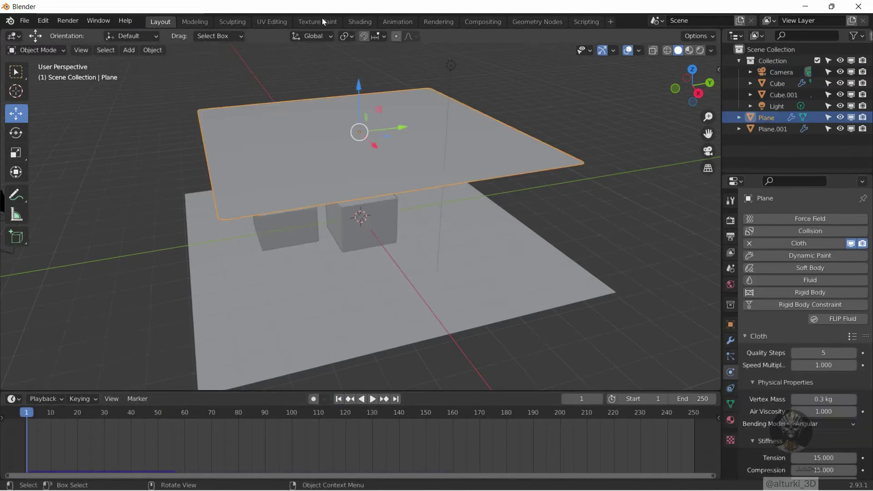
Step: Set the cloth's Principled BSDF base colour to red in the Shading workspace
left_click(361, 23)
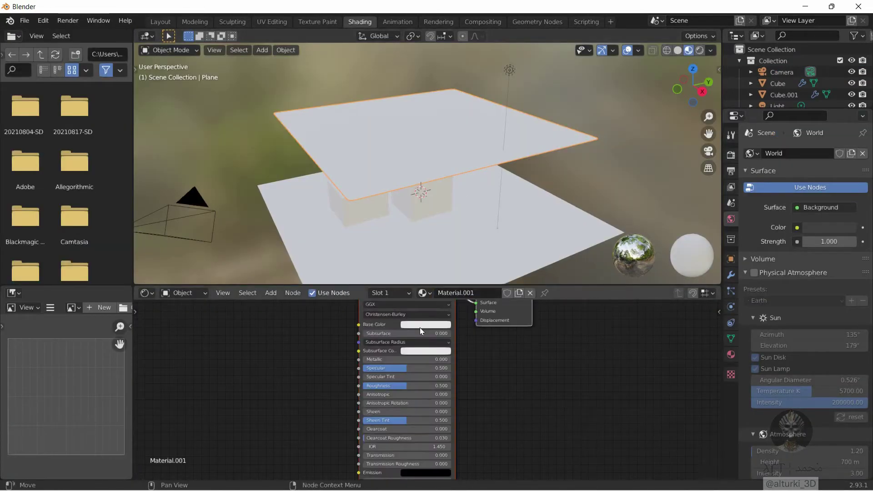
left_click(419, 326)
left_click(436, 264)
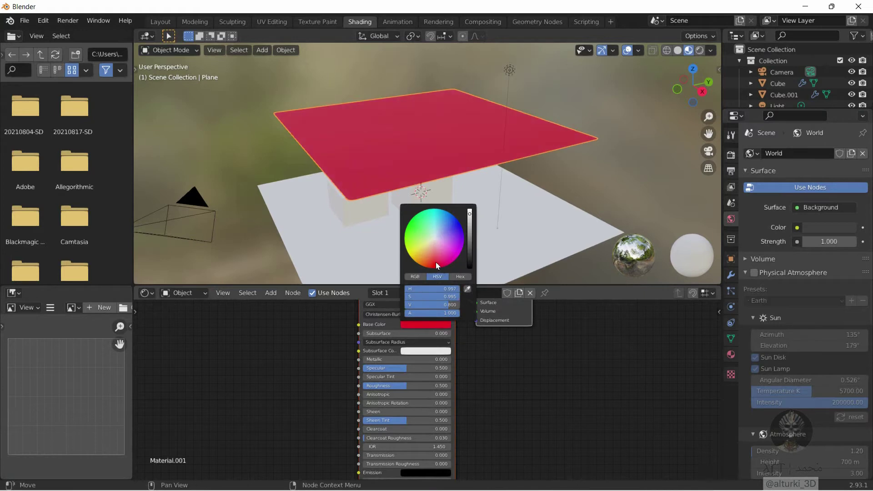
left_click_drag(435, 268, 432, 269)
Step: Back in Layout, switch to Rendered shading and play the red cloth drape
left_click(162, 23)
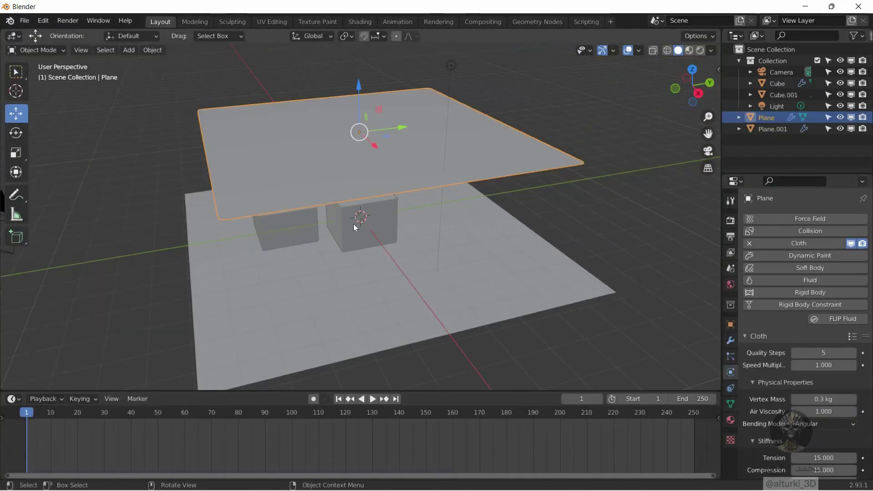
left_click(701, 51)
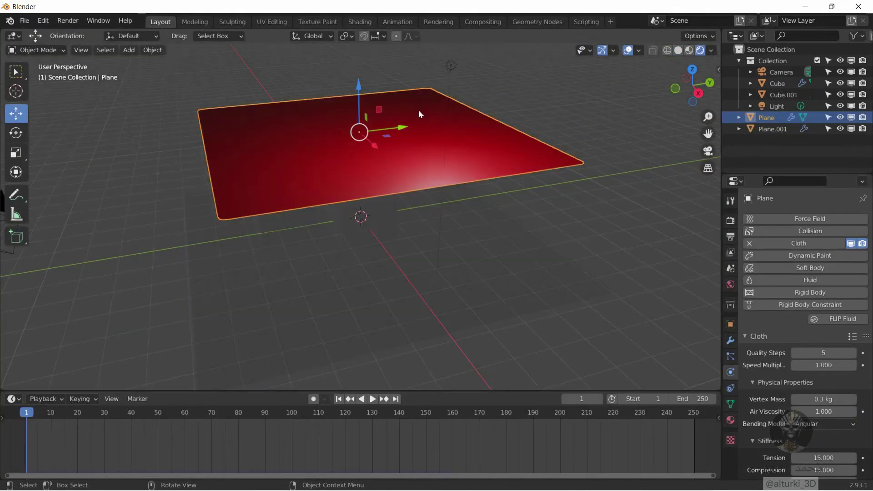
left_click(372, 399)
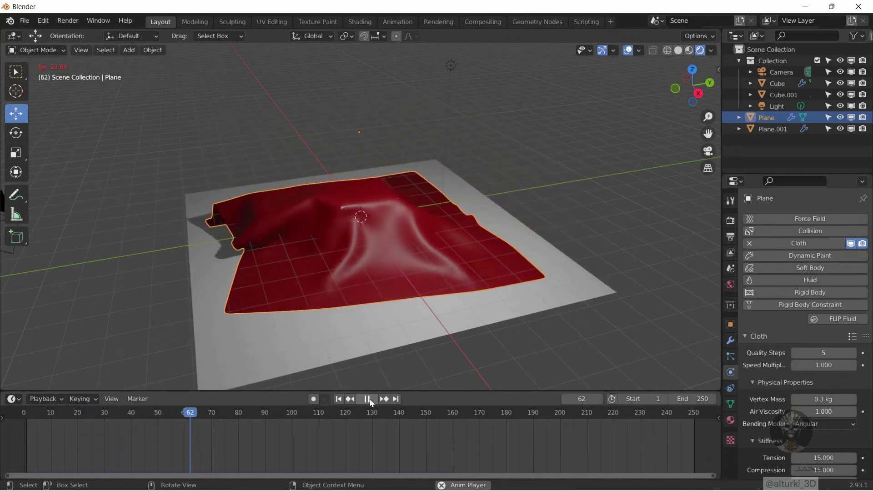
Step: Stop at frame 65, render the draped red cloth, and close the render window
left_click(370, 399)
left_click(68, 21)
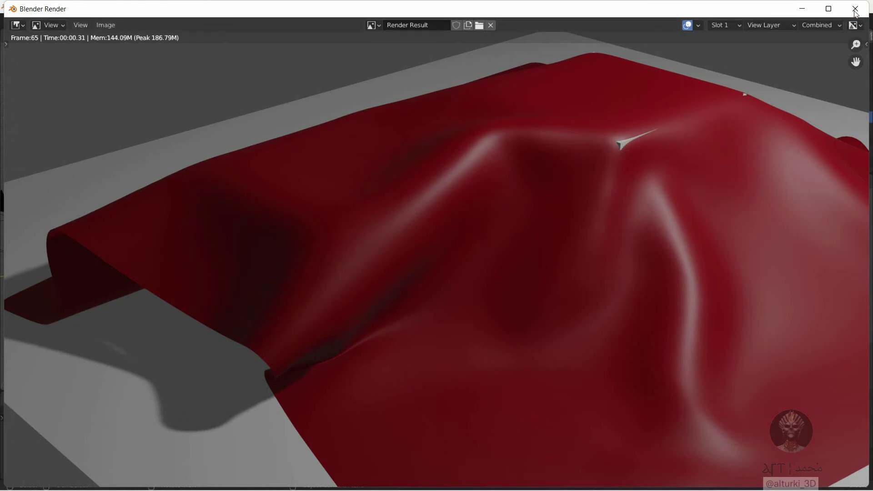
left_click(855, 9)
Step: Orbit and zoom around the draped cloth, then rewind to frame 1
middle_click_drag(468, 199, 742, 90)
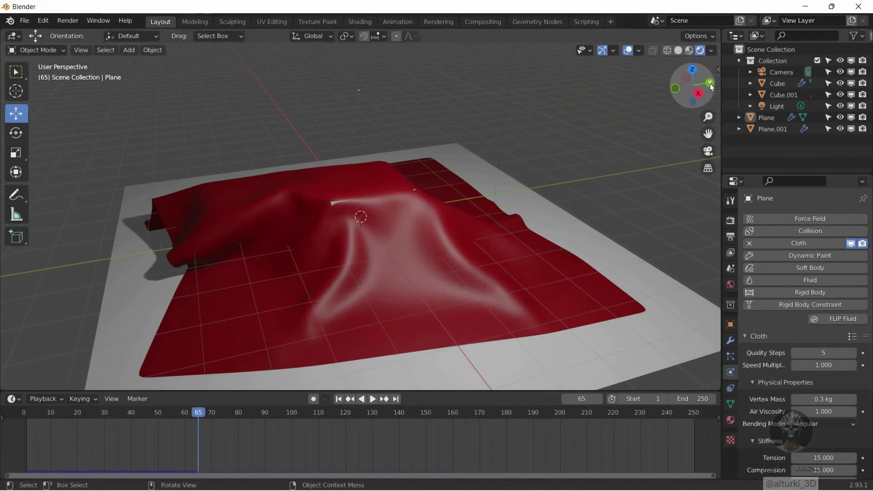
middle_click_drag(660, 146, 578, 150)
scroll(629, 166, "down", 3)
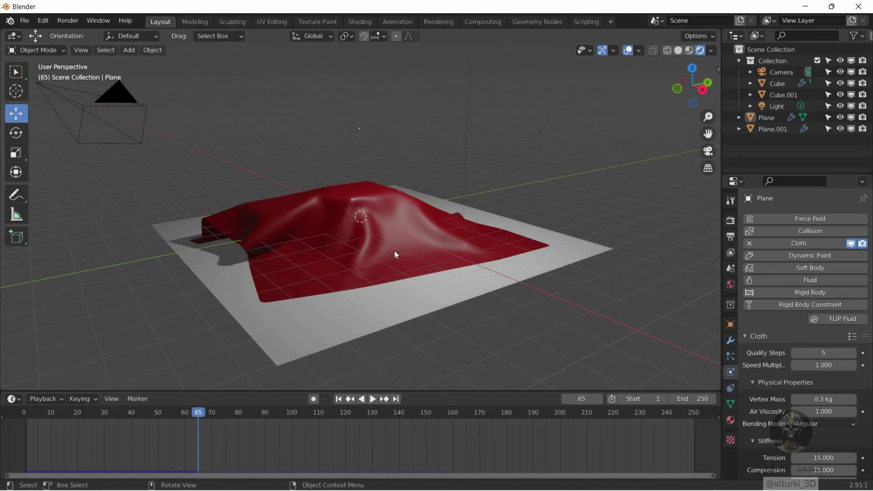
left_click(339, 398)
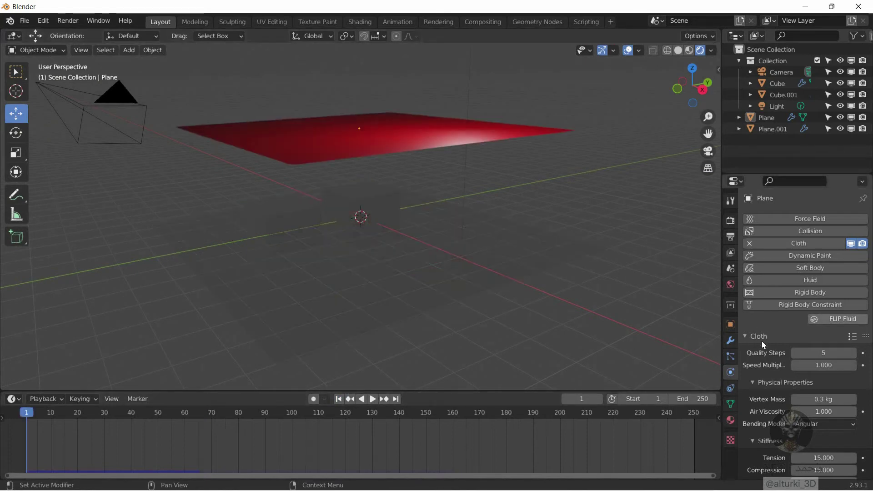
Step: Select the cloth plane and bake its simulation so all 160 frames are cached
left_click(435, 139)
scroll(753, 386, "down", 5)
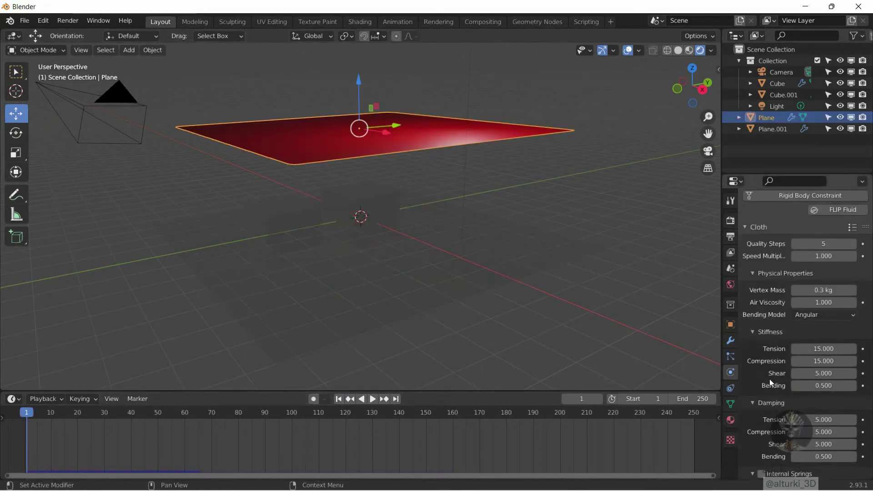
scroll(769, 378, "down", 6)
scroll(771, 377, "up", 2)
scroll(773, 374, "up", 8)
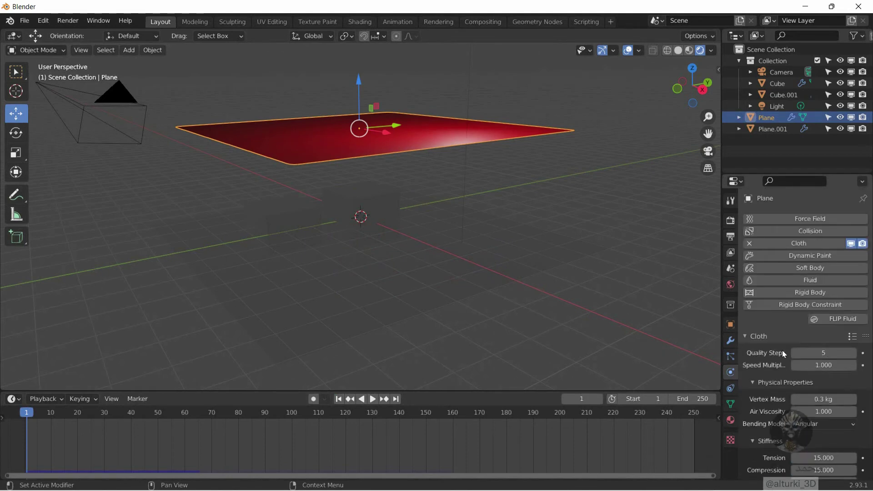
scroll(782, 355, "down", 2)
scroll(782, 361, "down", 5)
scroll(782, 361, "down", 4)
scroll(783, 361, "down", 3)
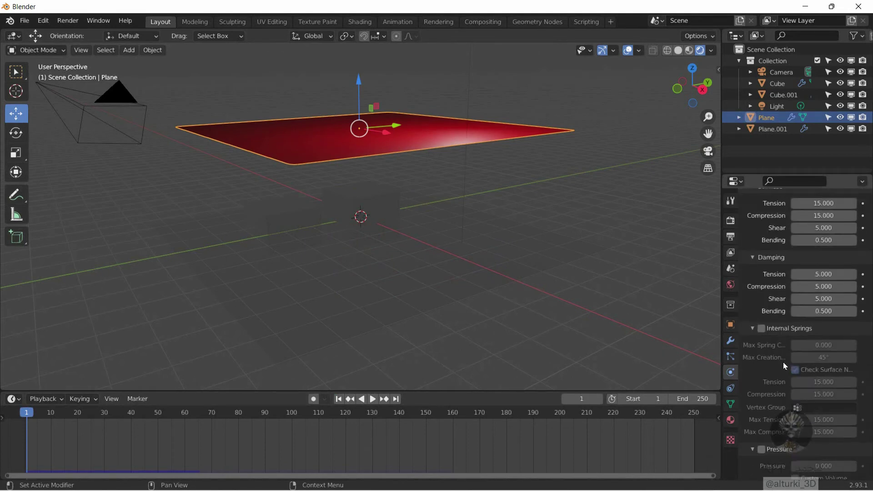
scroll(783, 362, "down", 6)
scroll(784, 362, "down", 3)
scroll(783, 362, "down", 3)
scroll(784, 363, "down", 2)
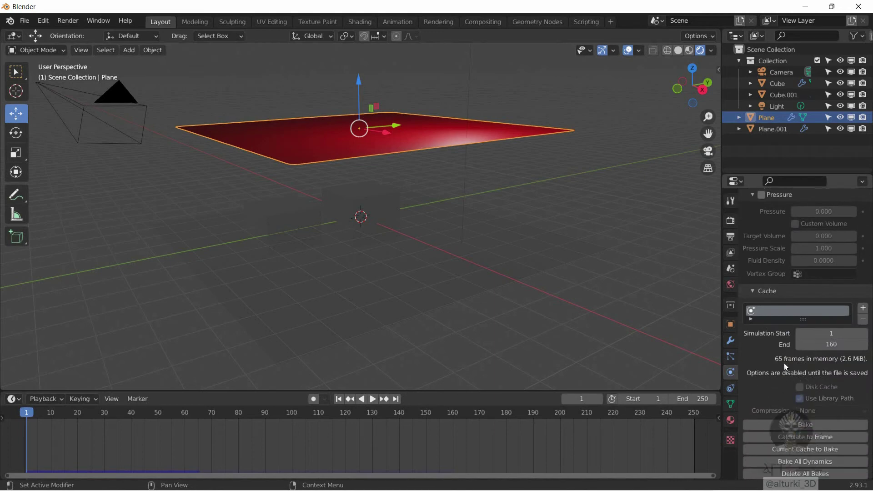
scroll(784, 363, "down", 3)
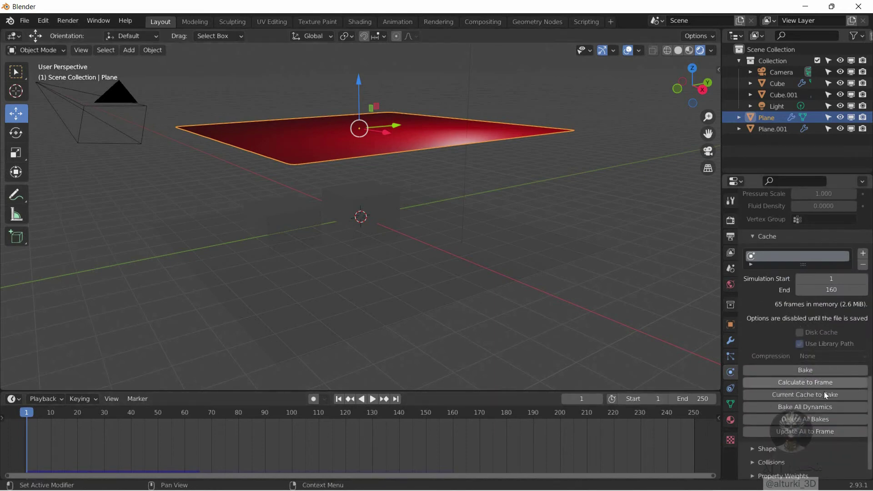
left_click(803, 371)
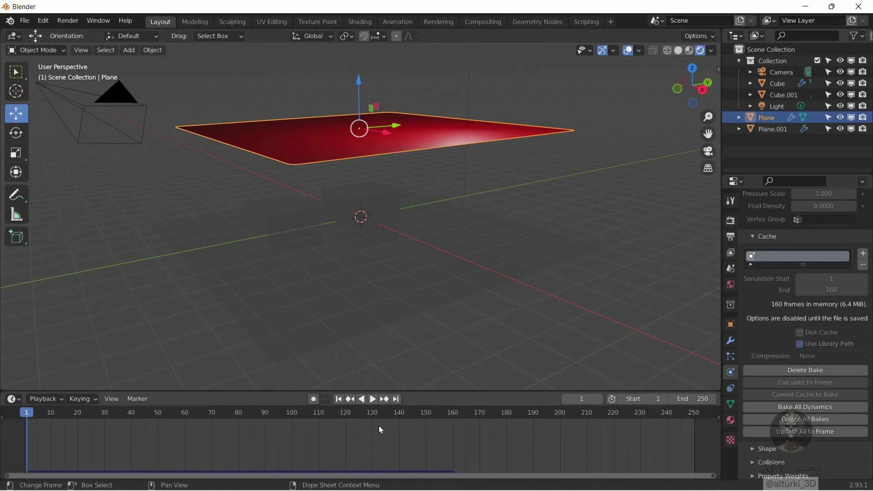
Step: Play back the baked drape twice, rewinding to frame 1 each time
left_click(372, 400)
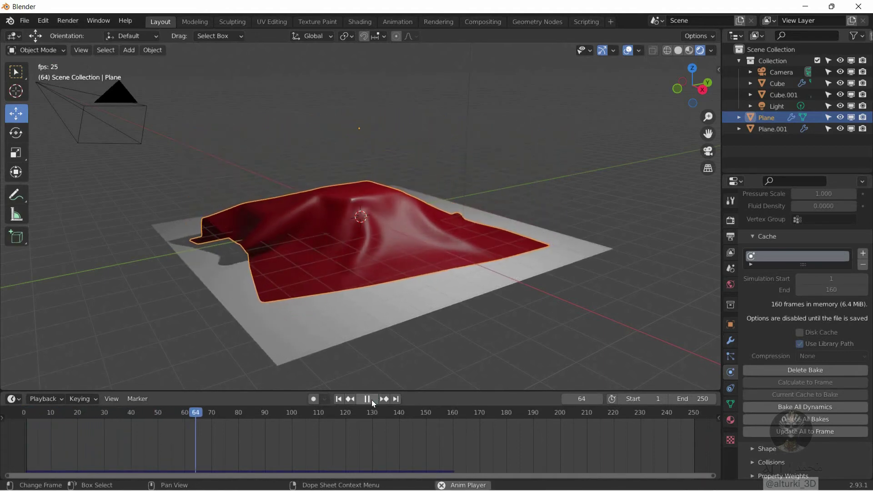
left_click(371, 400)
left_click(338, 399)
left_click(372, 400)
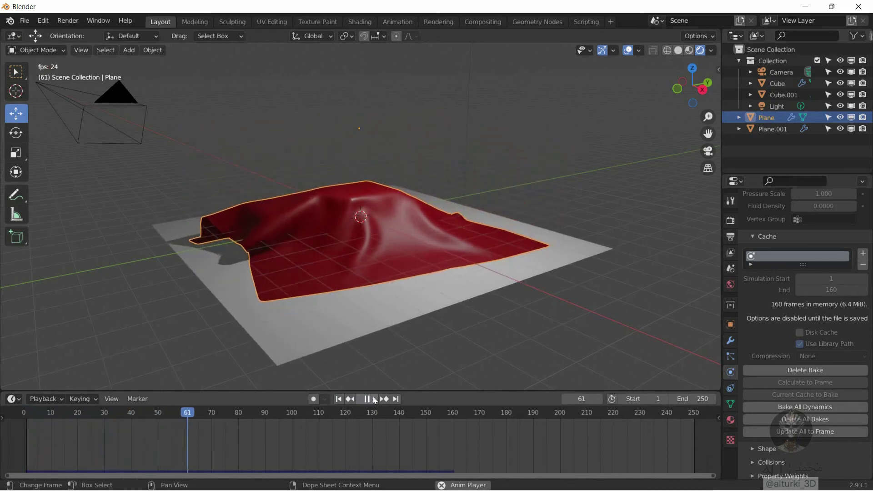
left_click(370, 399)
left_click(339, 400)
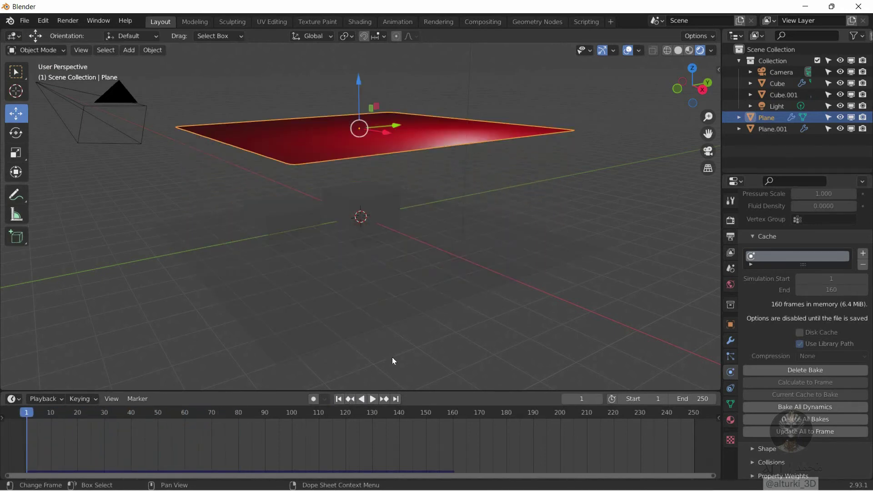
Step: Deselect the cloth, switch back to Solid shading, and select the ground cube
left_click(547, 194)
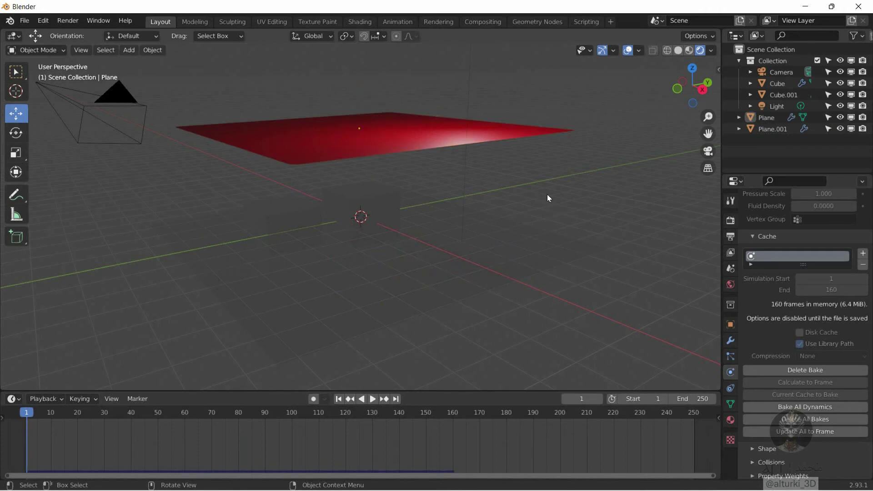
left_click(678, 51)
left_click(366, 208)
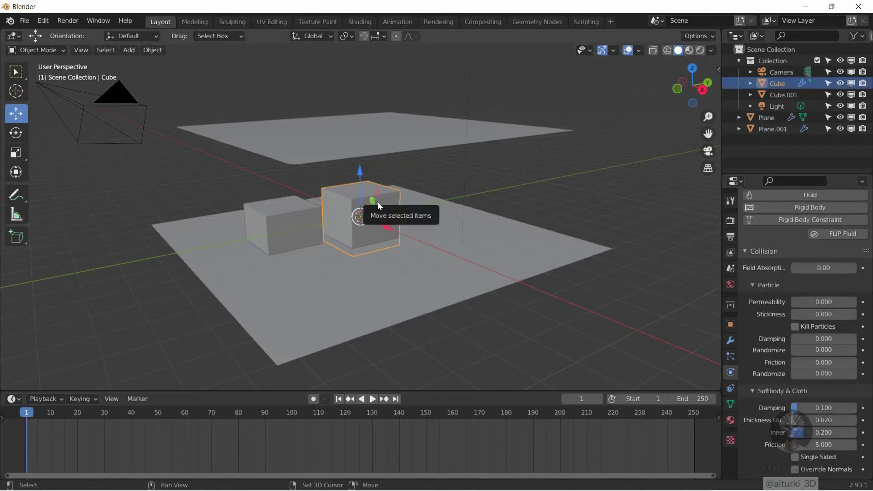
Step: Duplicate the cube into Cube.002 on the right and test-play the simulation
key("shift+d")
left_click(470, 216)
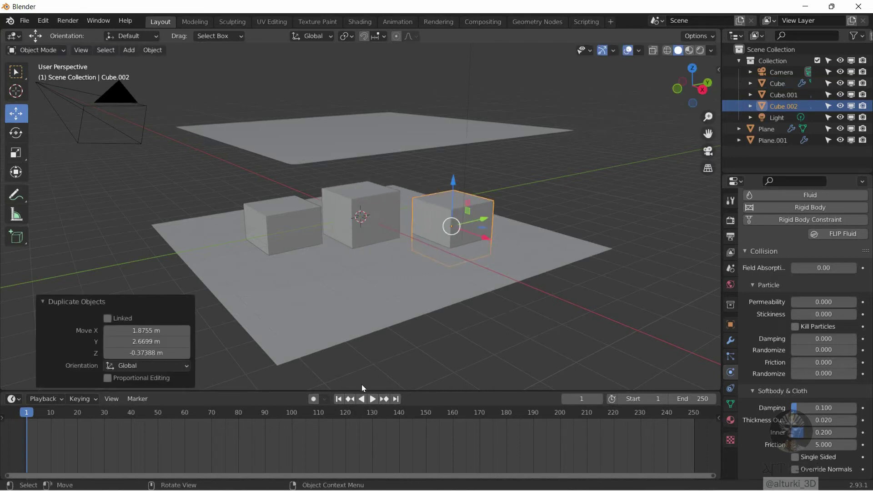
left_click(372, 398)
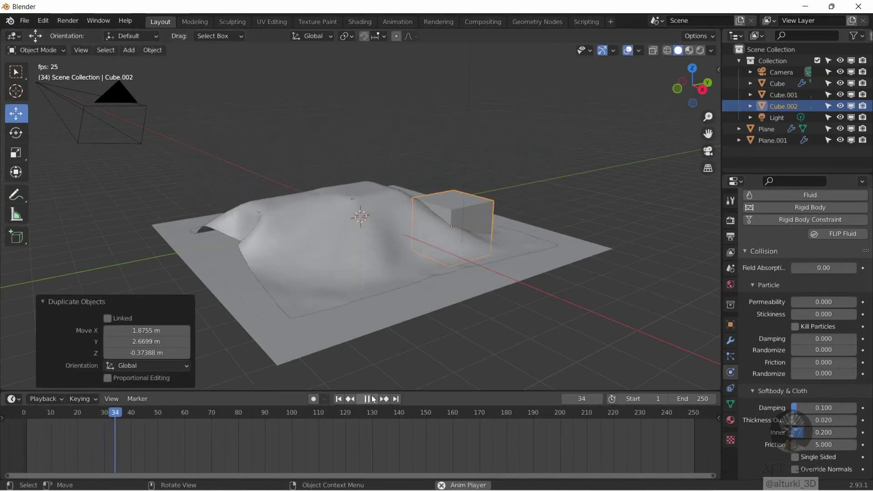
left_click(372, 399)
Step: Preview the drape in Rendered shading to frame 62, then return to frame 1
left_click(698, 53)
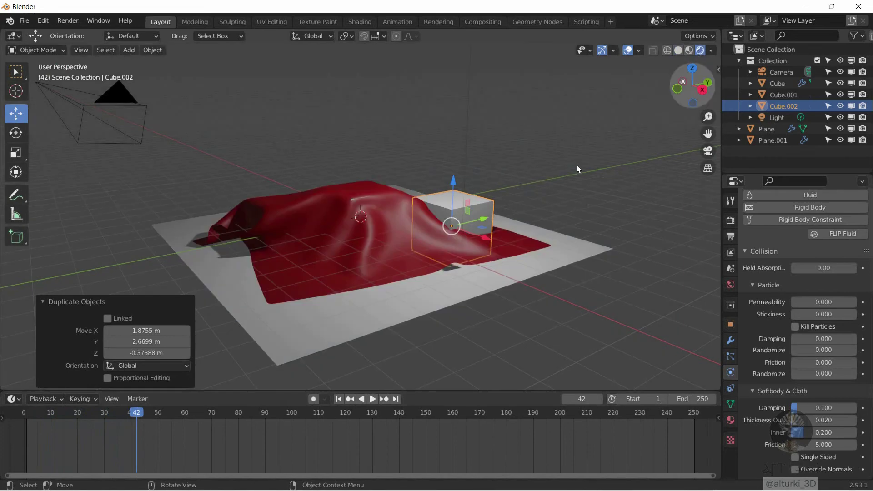
left_click(372, 399)
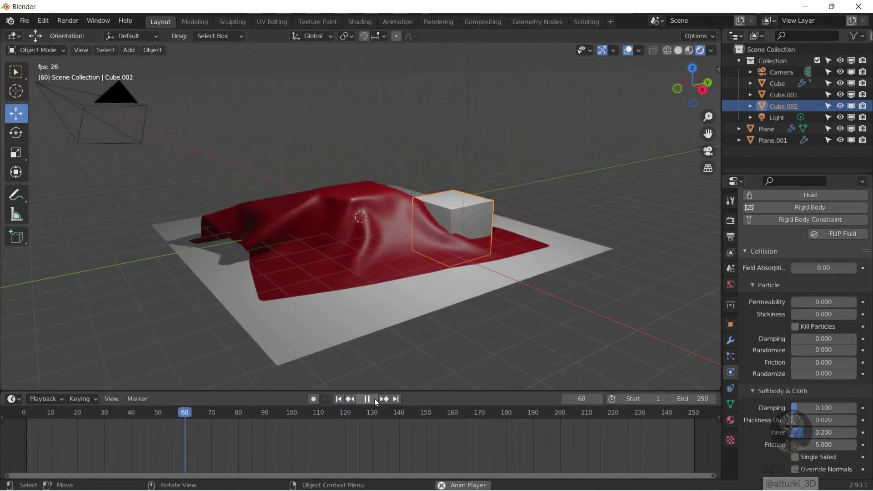
left_click(371, 399)
key("shift+Left")
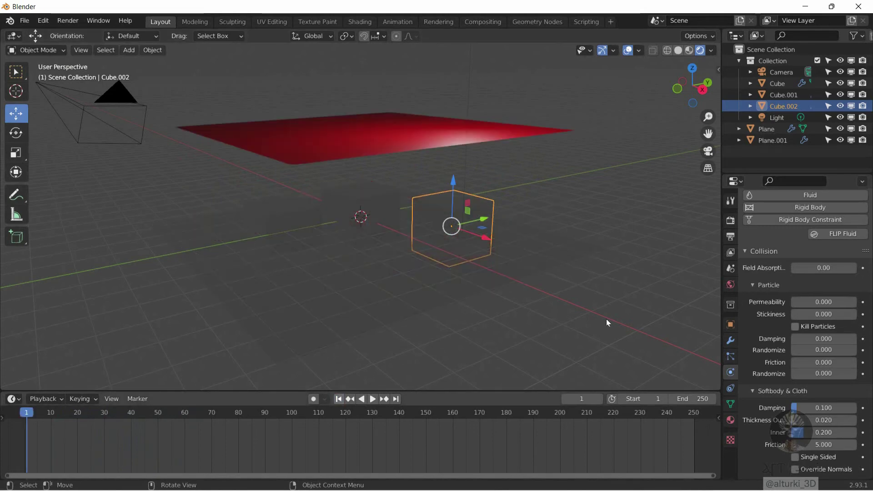
Step: Select the red cloth plane, delete its cloth bake, re-bake, and play back the fall
scroll(781, 343, "up", 2)
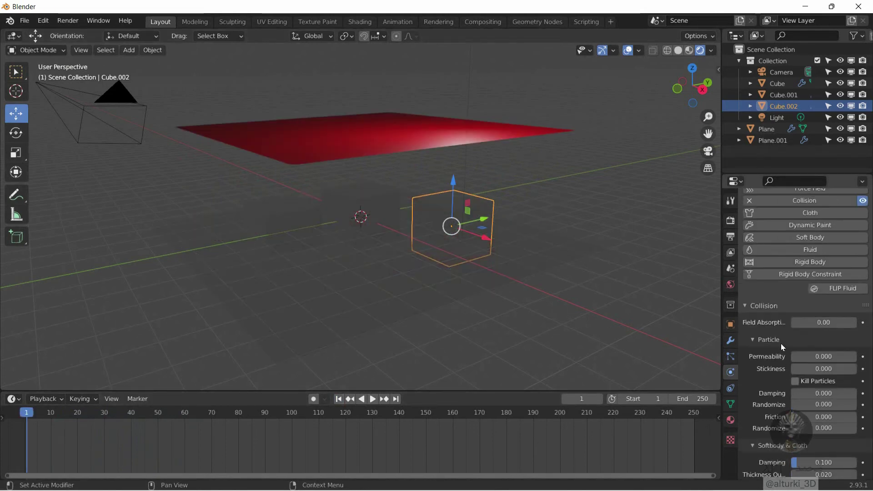
scroll(781, 343, "down", 2)
scroll(462, 146, "down", 2)
left_click(463, 149)
scroll(842, 359, "down", 4)
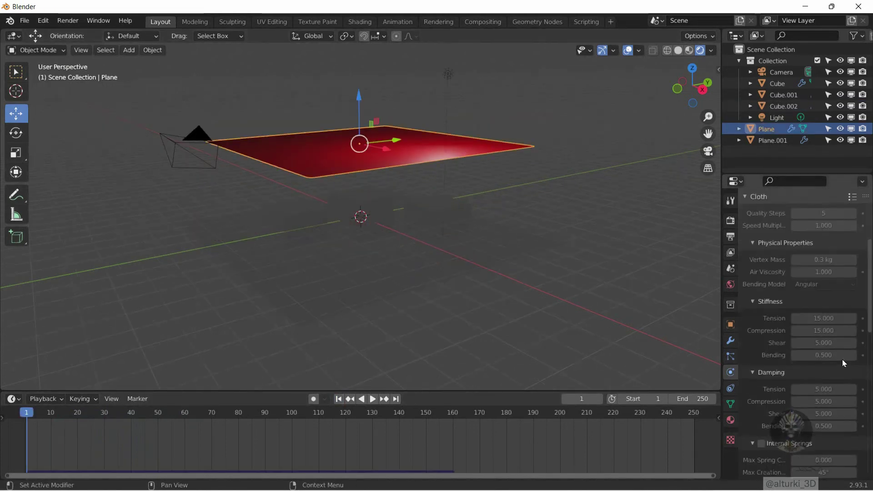
scroll(842, 356, "down", 3)
scroll(843, 360, "down", 3)
scroll(843, 359, "down", 5)
scroll(825, 381, "down", 3)
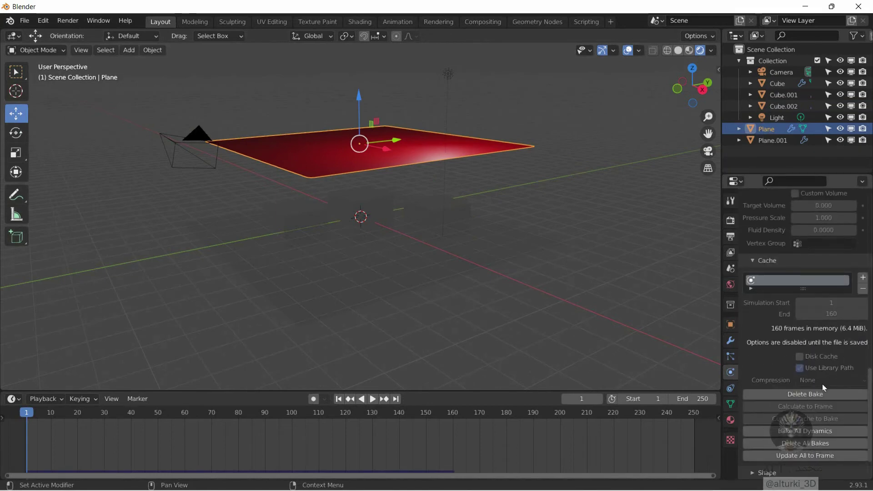
left_click(808, 399)
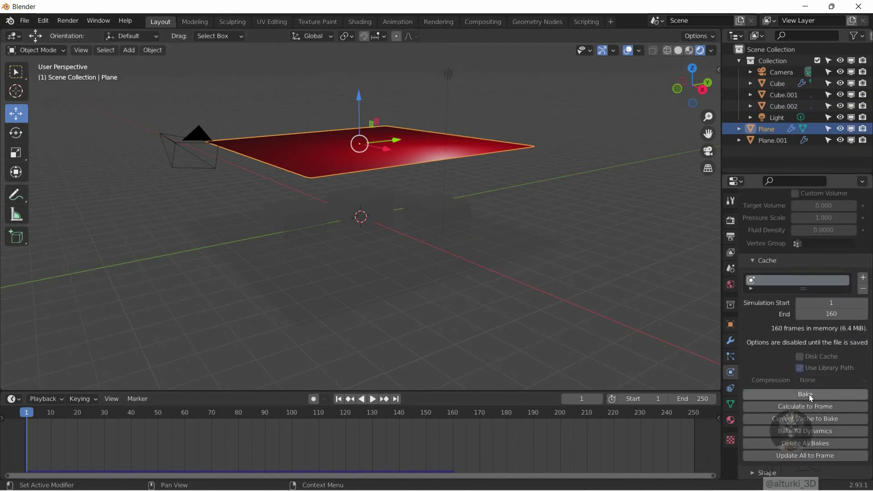
left_click(807, 395)
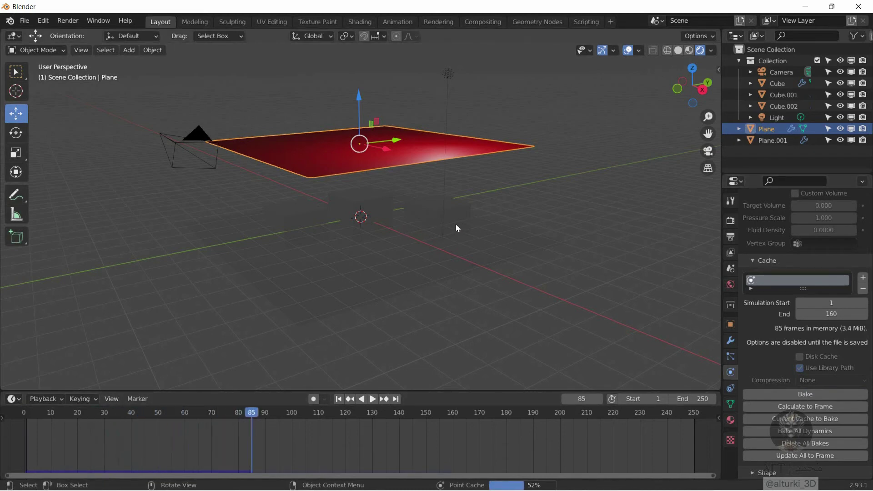
left_click(373, 399)
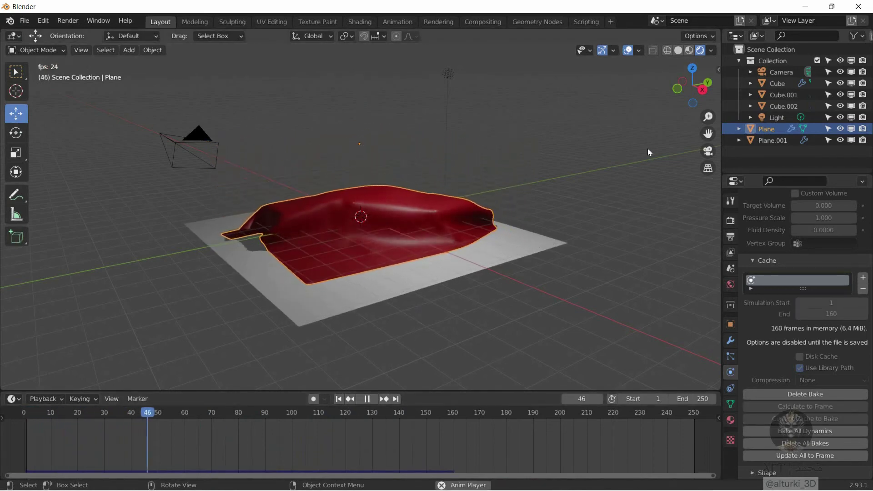
mouse_move(697, 86)
left_mouse_down()
mouse_move(672, 91)
mouse_move(684, 89)
left_mouse_up()
Step: Stop playback, reselect the cloth plane and show its Material.001 material settings
left_click(366, 398)
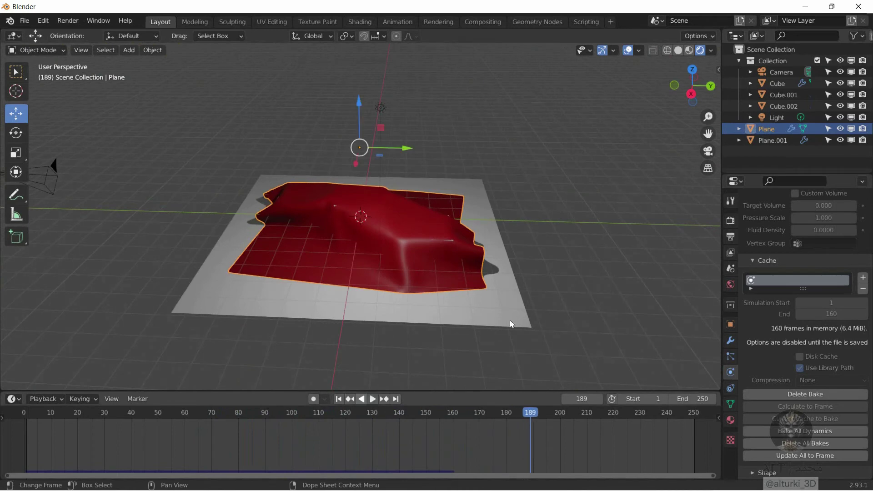
left_click(561, 274)
scroll(539, 291, "up", 3)
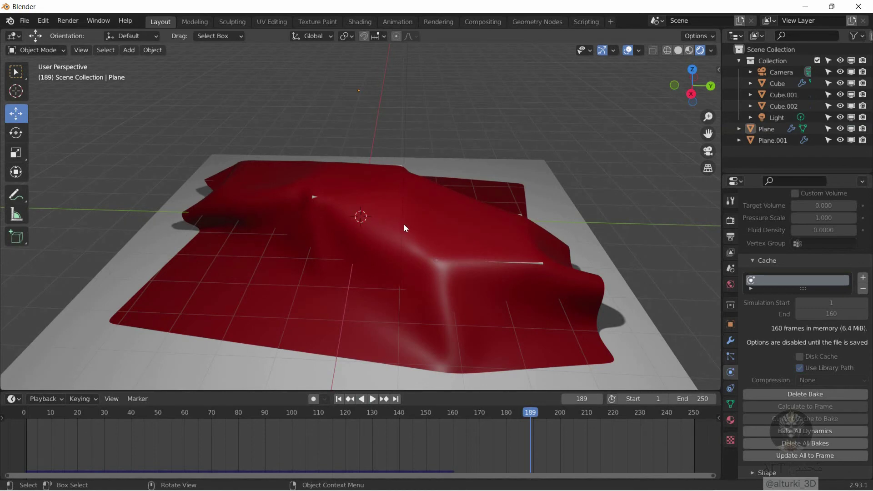
left_click(441, 210)
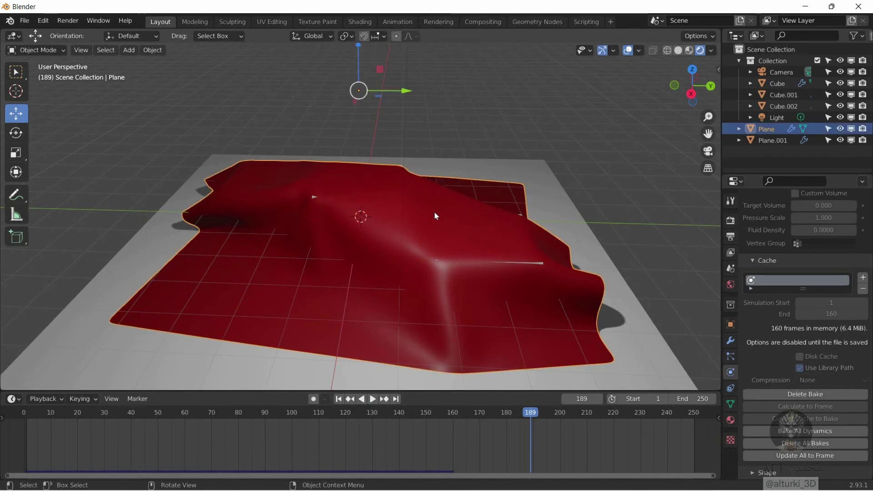
left_click(731, 420)
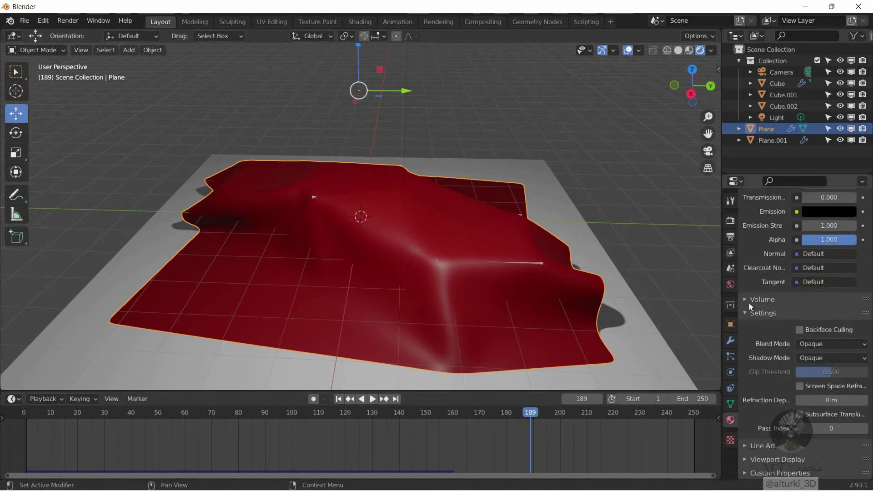
scroll(778, 283, "up", 10)
scroll(778, 284, "up", 6)
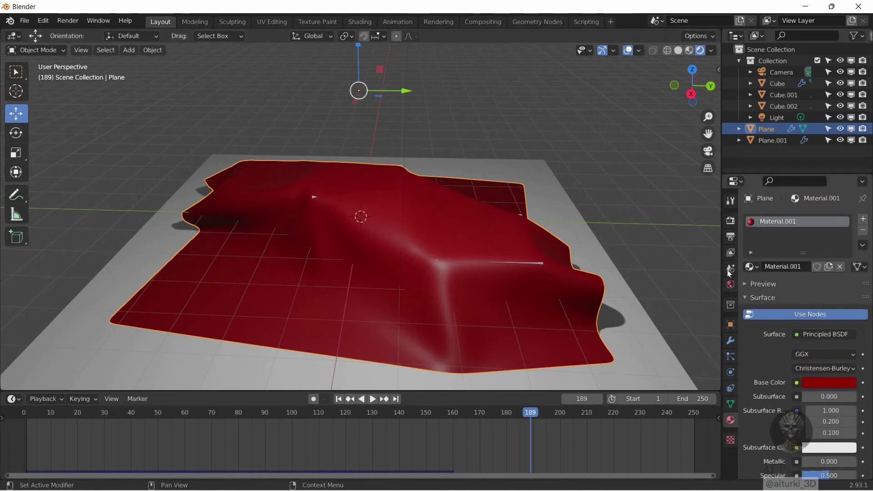
left_click(754, 267)
Step: Apply Flower_Pattern_sbqiysp0 to the cloth and replay the drape from the start to frame 68
left_click(664, 283)
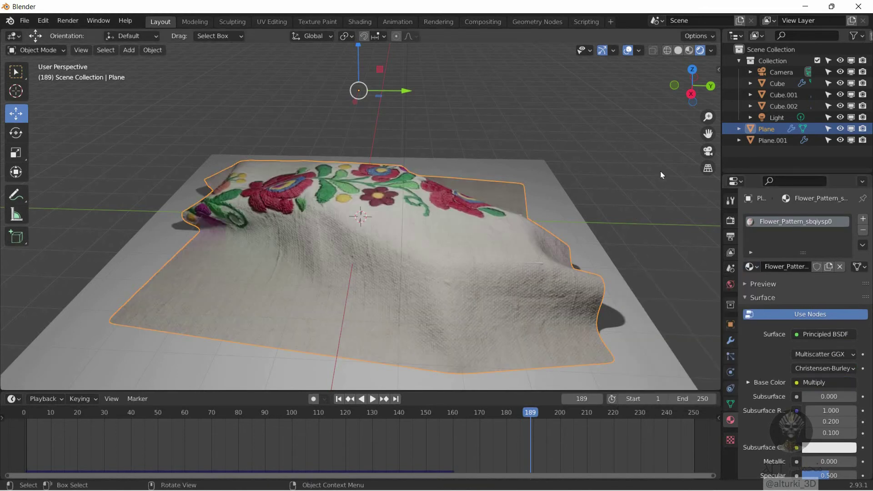
left_click(338, 399)
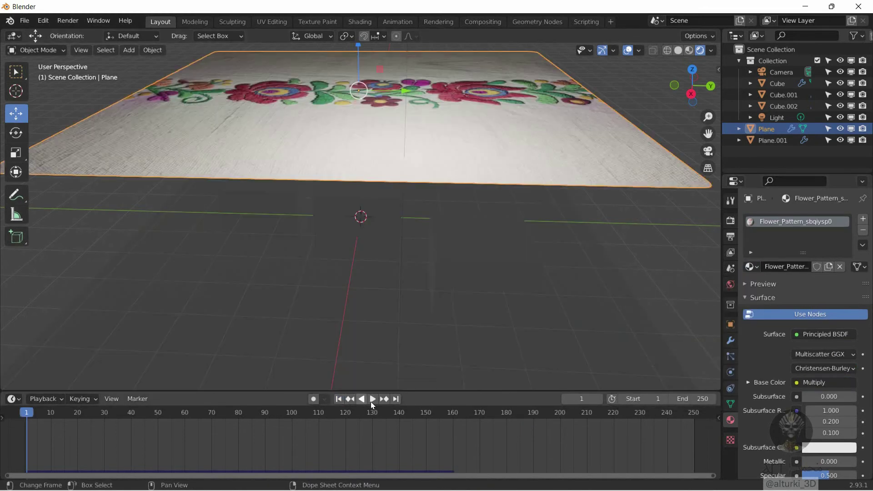
left_click(372, 398)
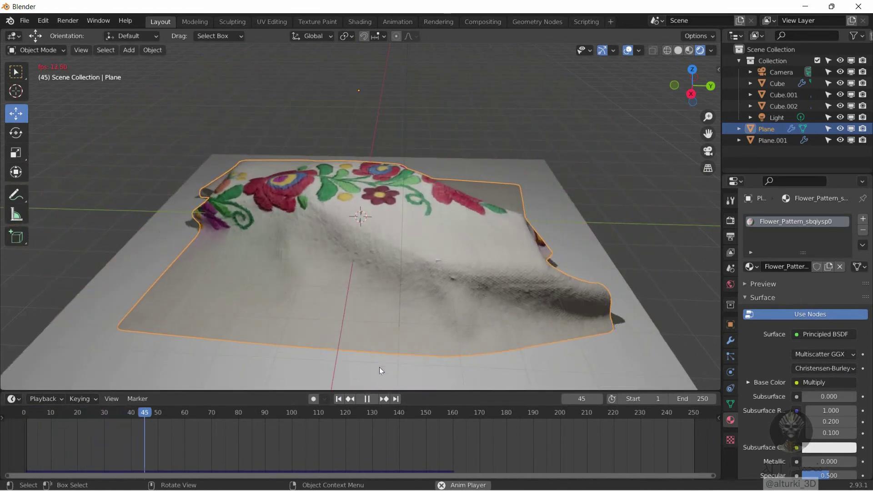
left_click(367, 399)
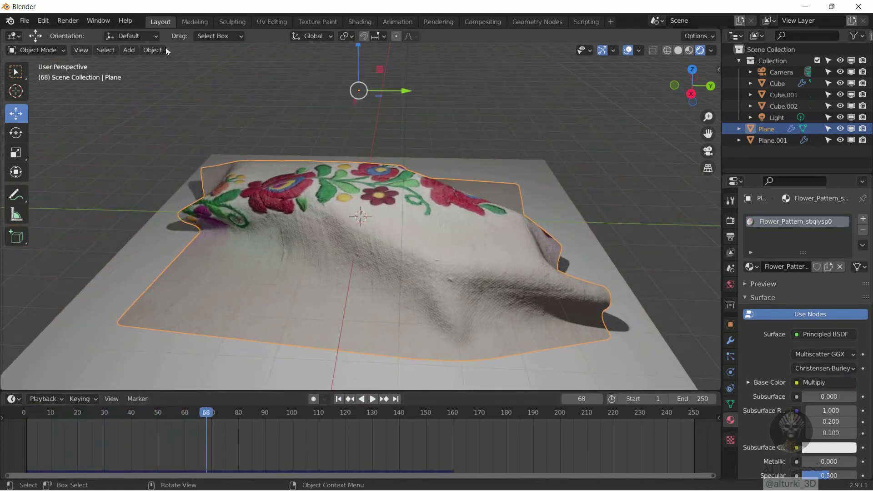
Step: Render frame 68 as an image and close the render window
left_click(67, 21)
left_click(78, 35)
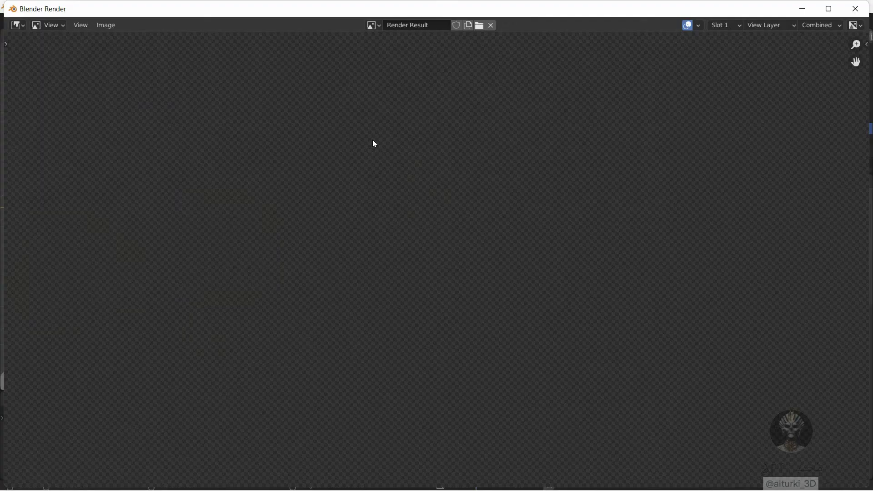
scroll(586, 162, "down", 2)
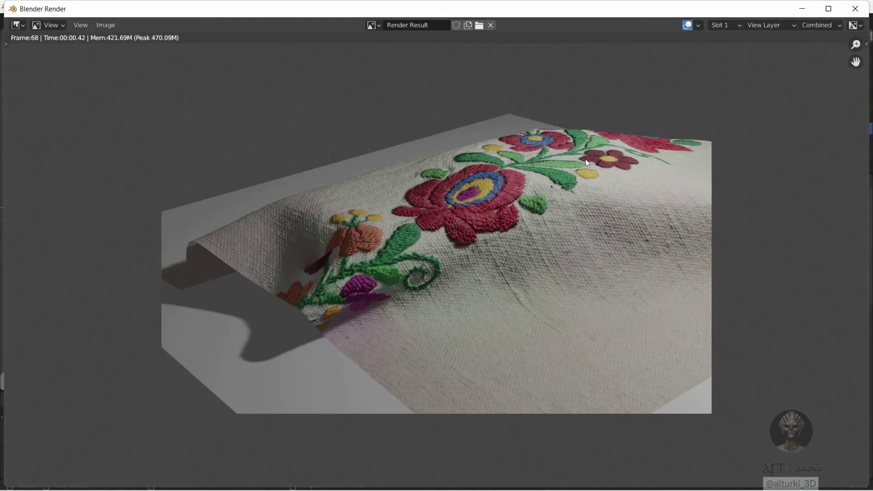
left_click(856, 10)
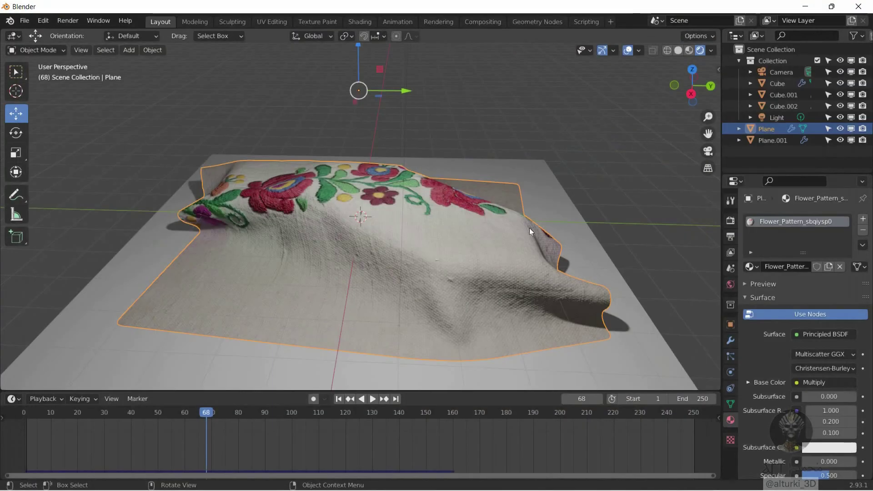
Step: Rewind to frame 1, switch to Solid shading and orbit to see beneath the cloth
left_click(339, 399)
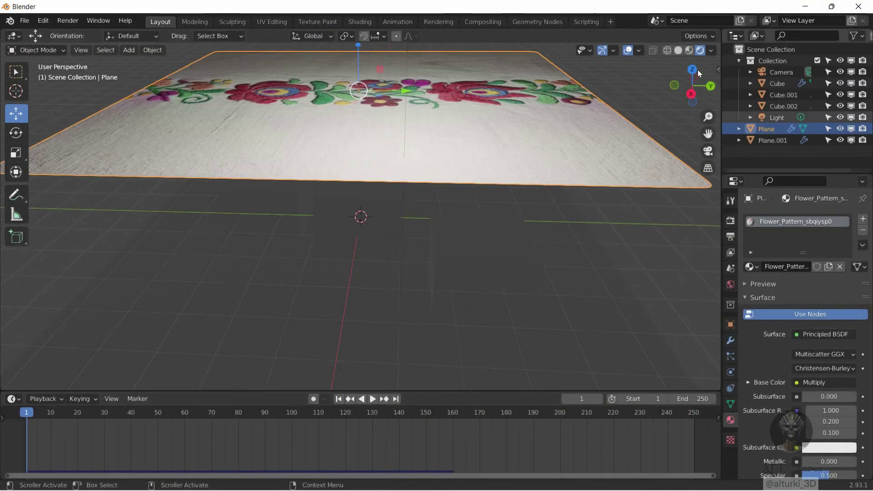
left_click(678, 50)
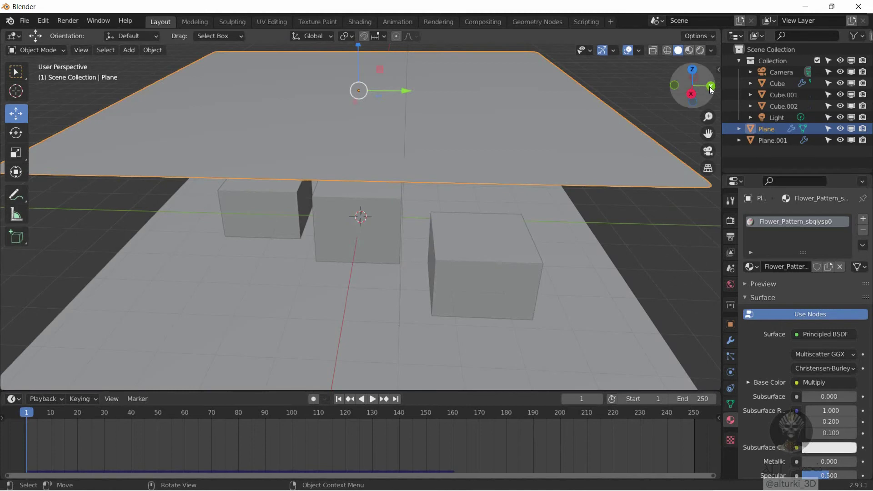
left_click_drag(711, 90, 594, 176)
Step: Delete the right, centre and left cubes beneath the cloth
left_click(503, 232)
key("Delete")
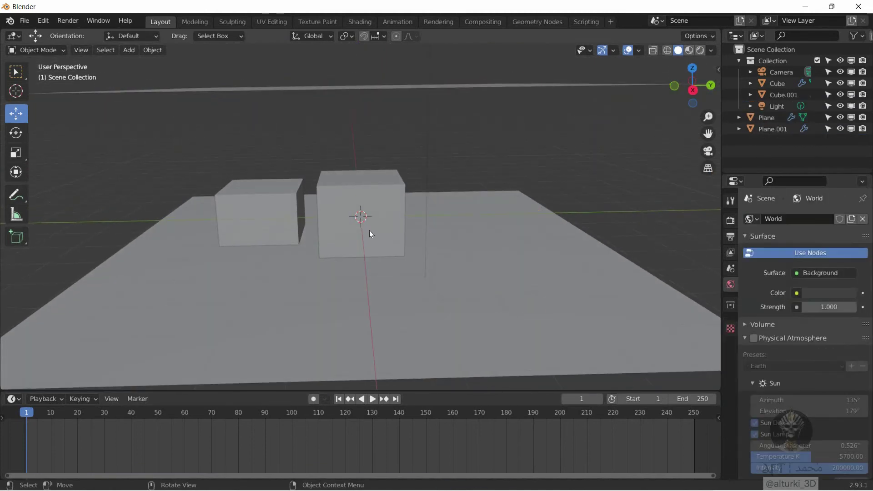
left_click(370, 230)
key("Delete")
left_click(275, 211)
key("Delete")
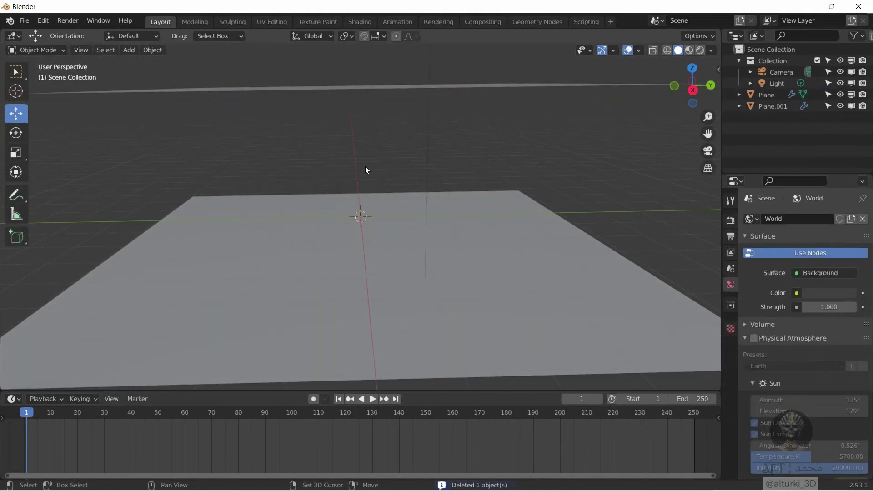
key("shift+a")
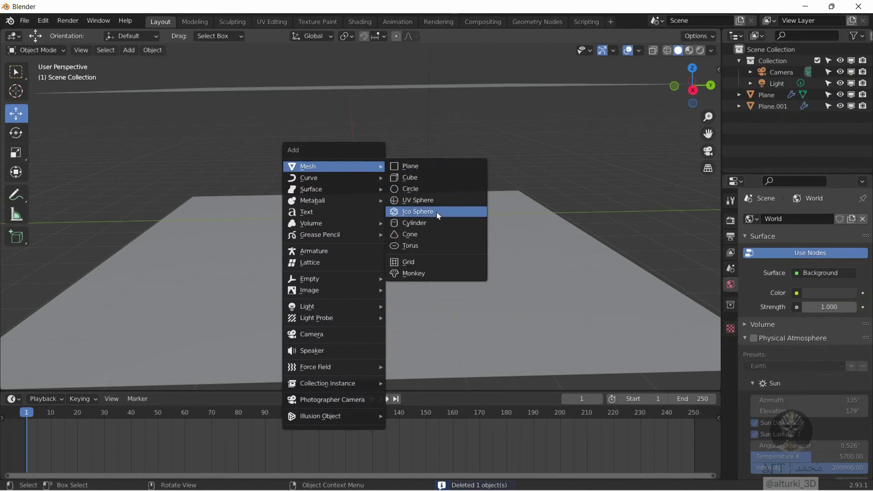
Step: Add an icosphere and raise it above the ground plane along Z
left_click(431, 216)
left_click_drag(358, 167, 500, 161)
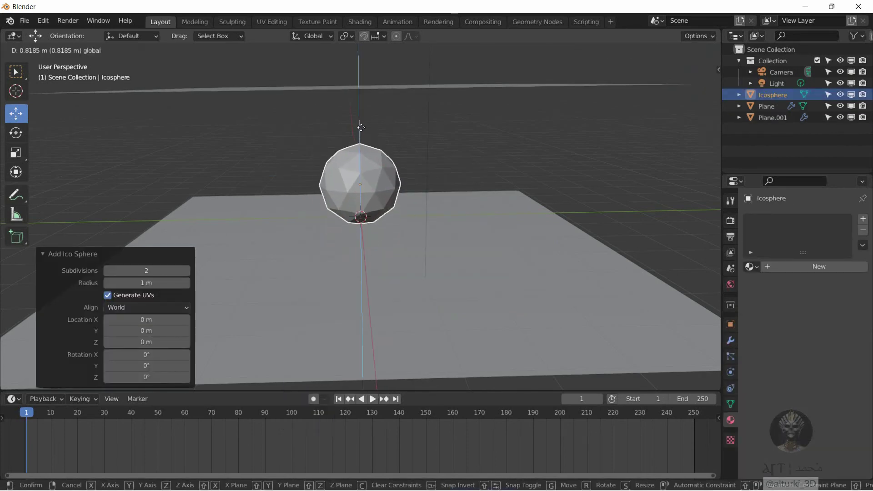
left_click(624, 177)
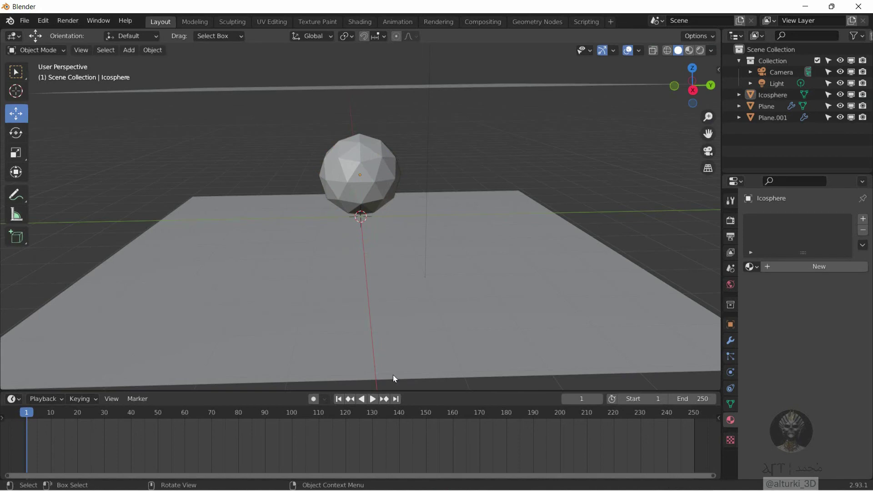
Step: Replay the cloth simulation from frame 1 to frame 86 with the icosphere in place
left_click(375, 400)
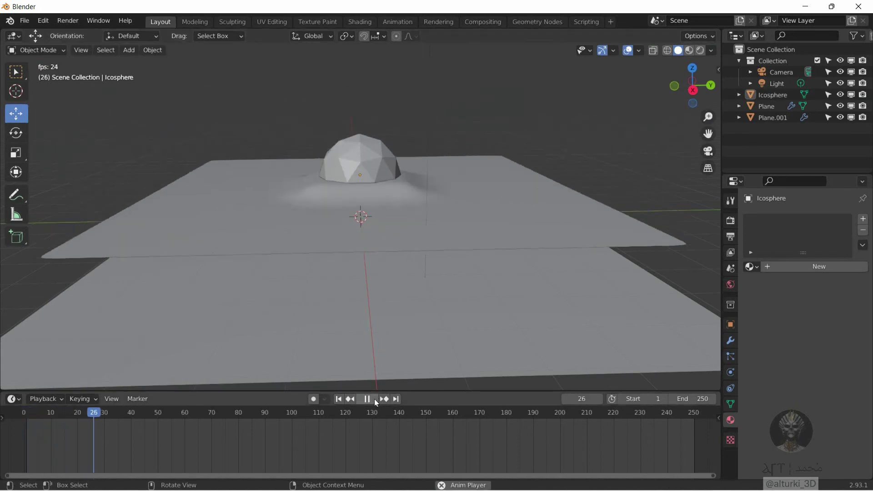
left_click(375, 399)
left_click(339, 399)
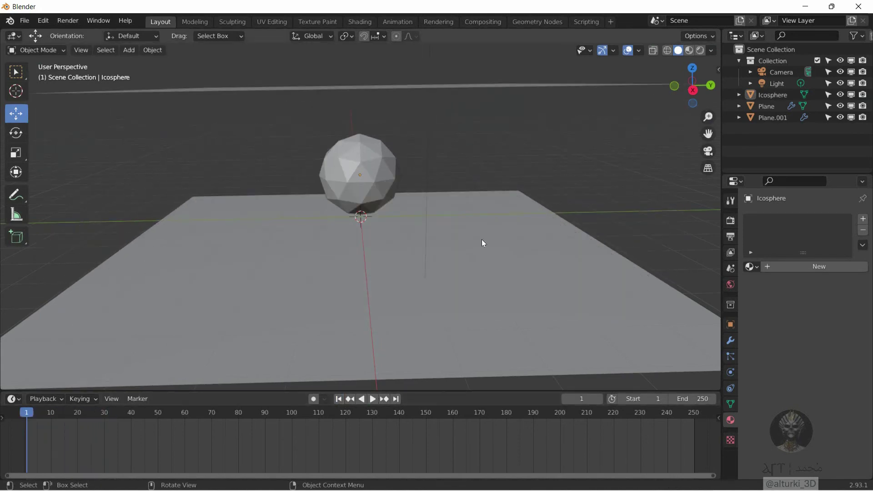
left_click(374, 398)
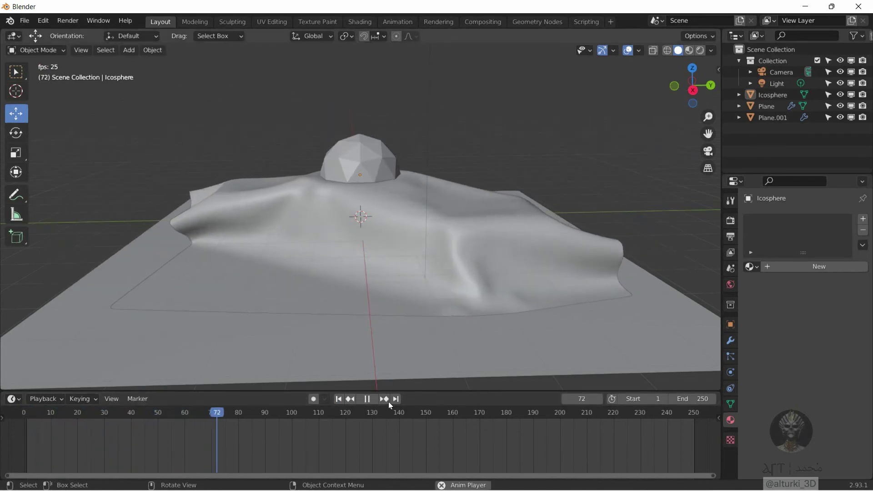
left_click(368, 399)
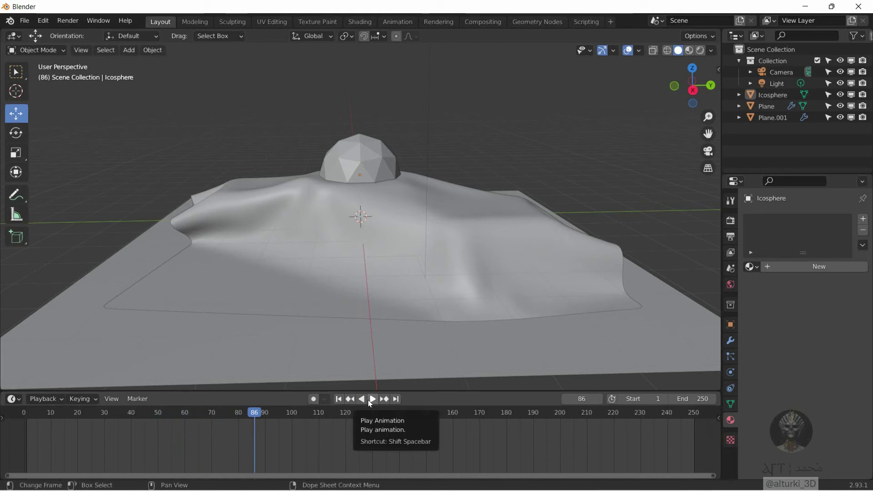
Step: Rewind to frame 1, select the cloth plane and show its Physics settings
left_click(345, 399)
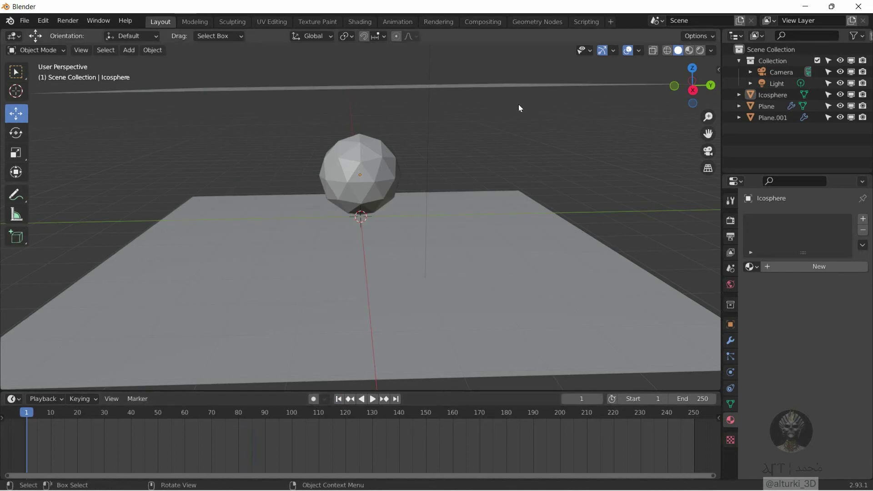
left_click(519, 87)
scroll(786, 356, "down", 5)
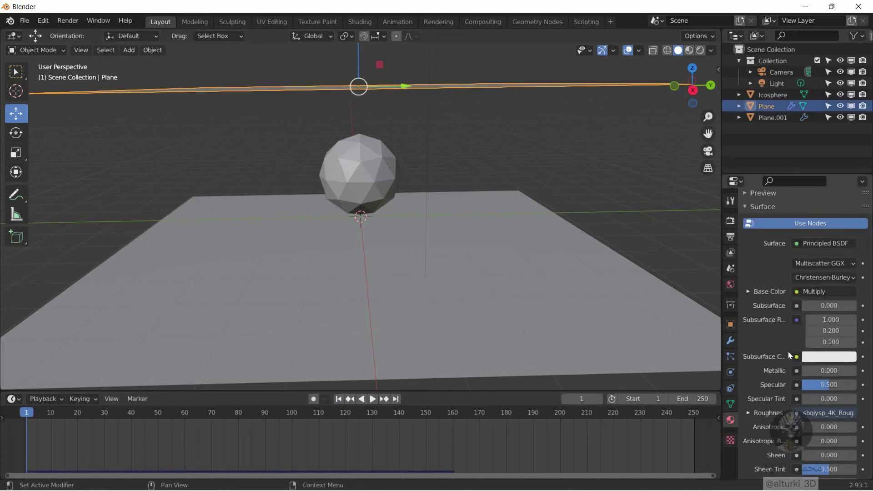
scroll(788, 351, "down", 6)
scroll(790, 351, "down", 5)
left_click(730, 373)
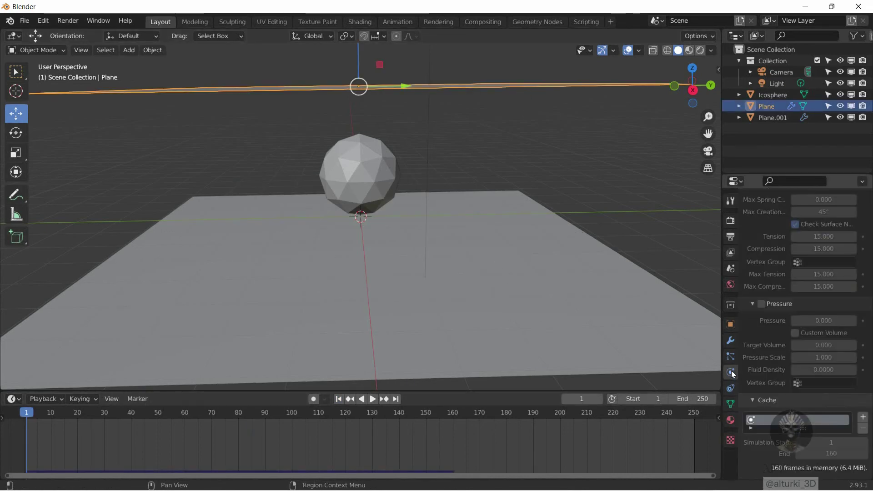
scroll(766, 365, "down", 5)
scroll(767, 366, "up", 3)
scroll(767, 364, "down", 5)
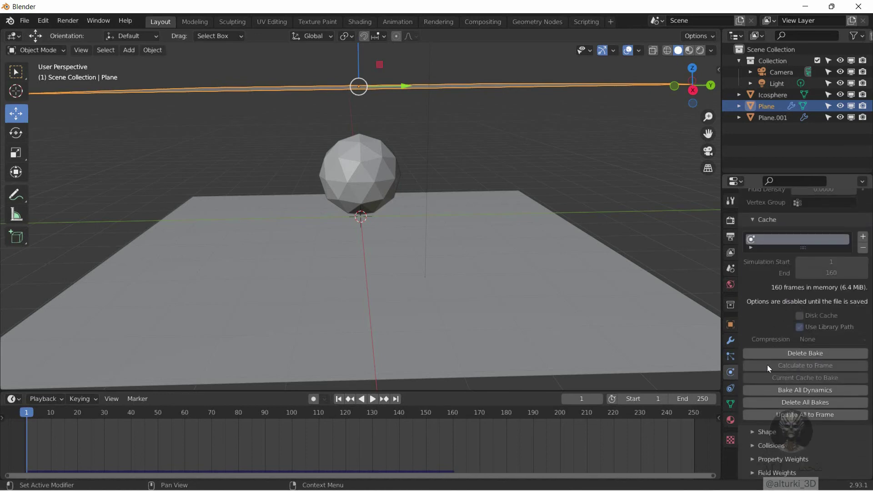
Step: Delete the old cloth bake, re-bake all 160 frames and play it back through the icosphere
left_click(781, 353)
left_click(373, 399)
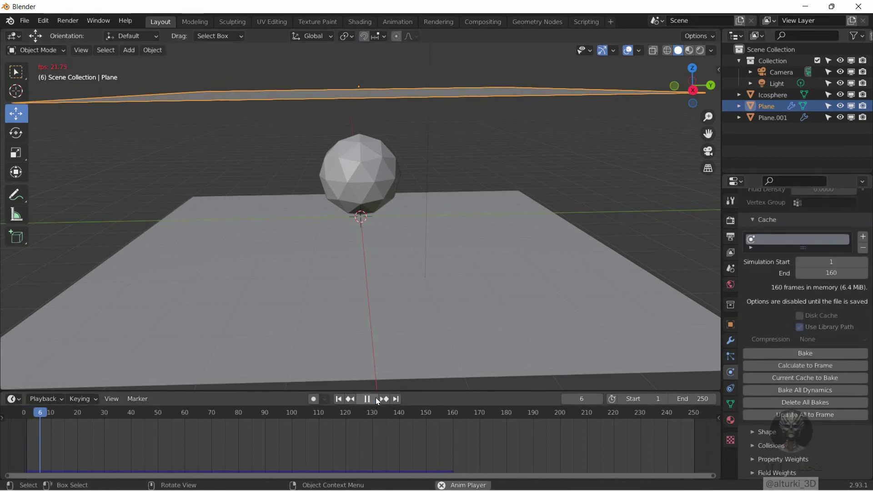
left_click(372, 398)
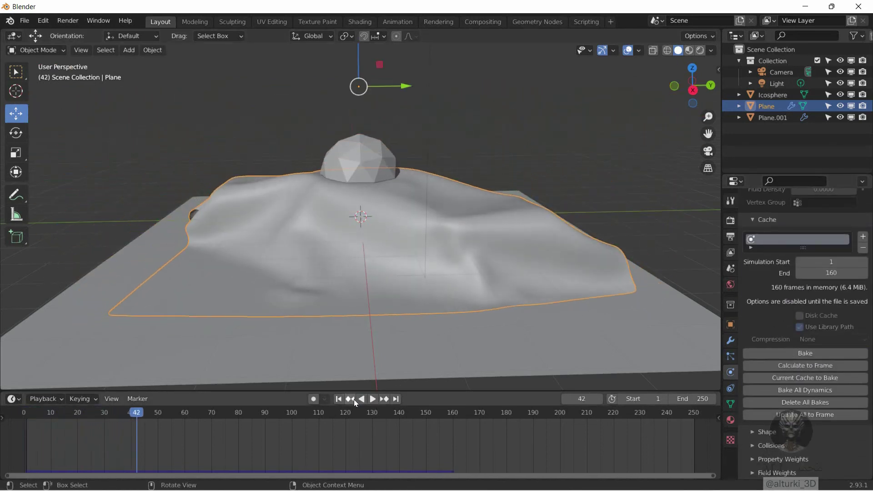
left_click(339, 399)
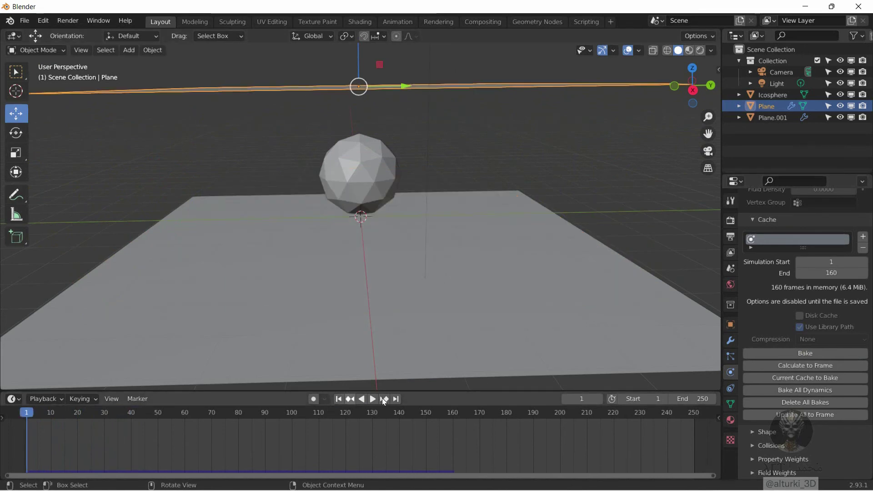
left_click(809, 353)
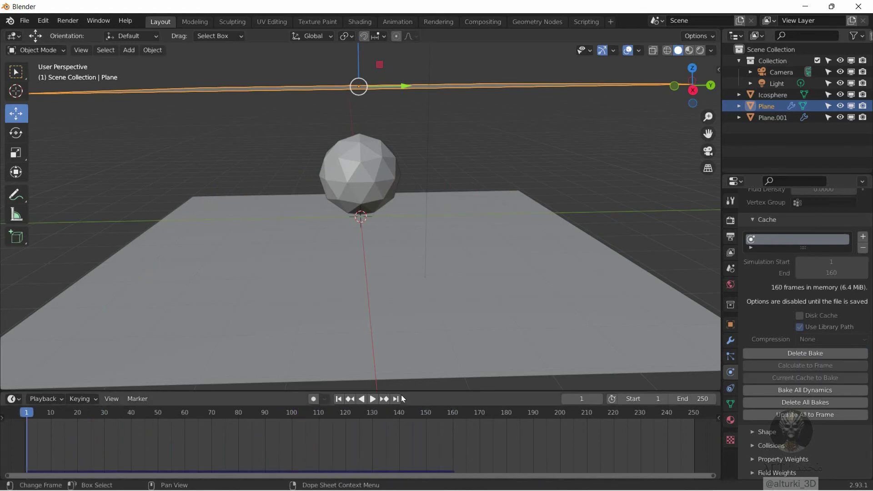
left_click(372, 398)
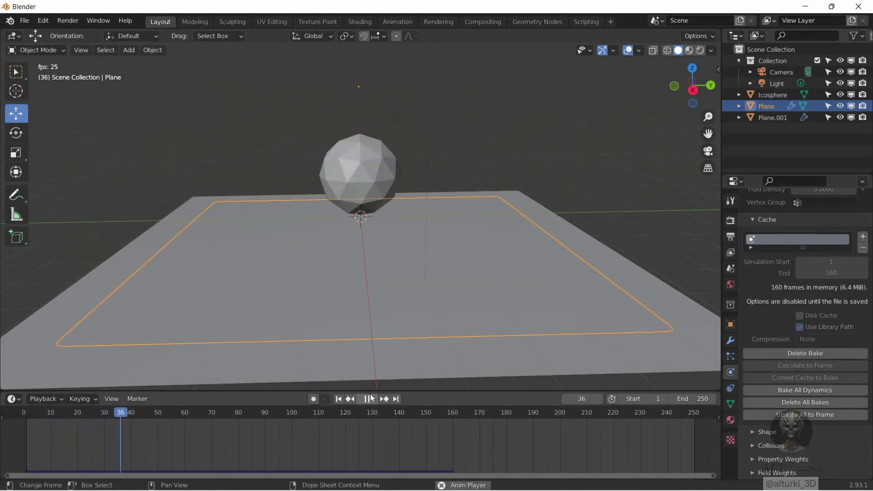
left_click(340, 399)
Step: Make the icosphere a Collision object and test-play the simulation
left_click(806, 232)
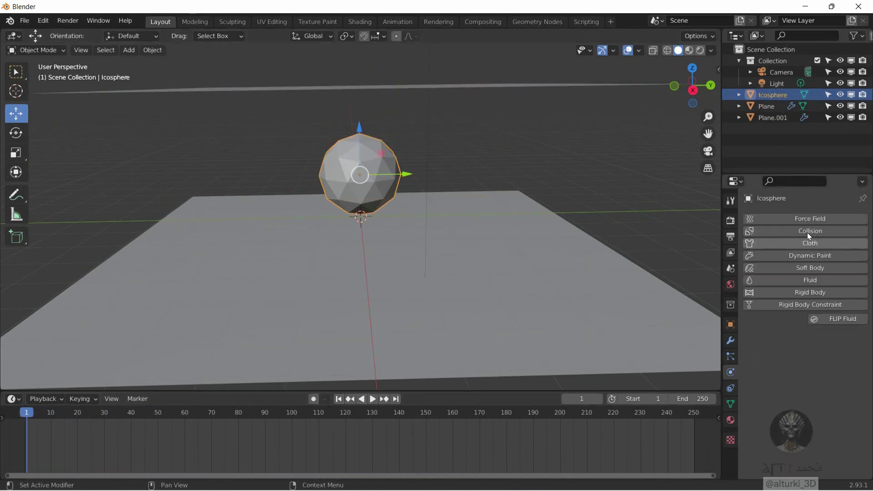
left_click(371, 399)
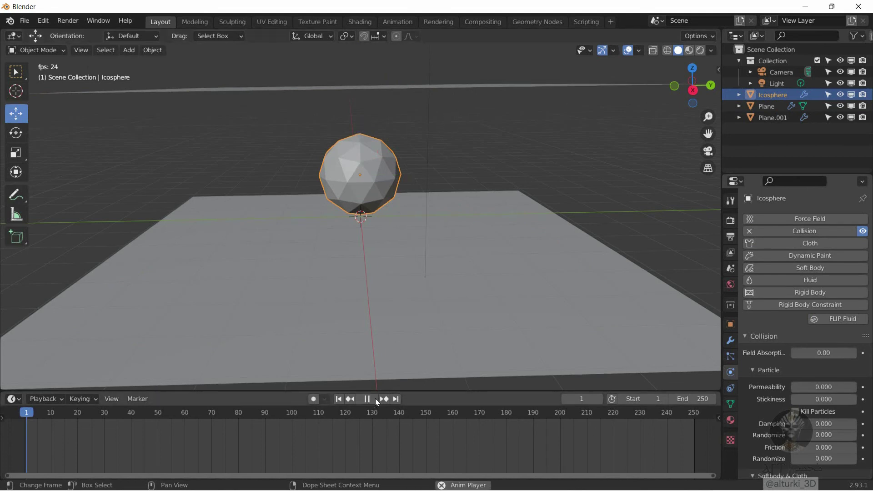
left_click(369, 398)
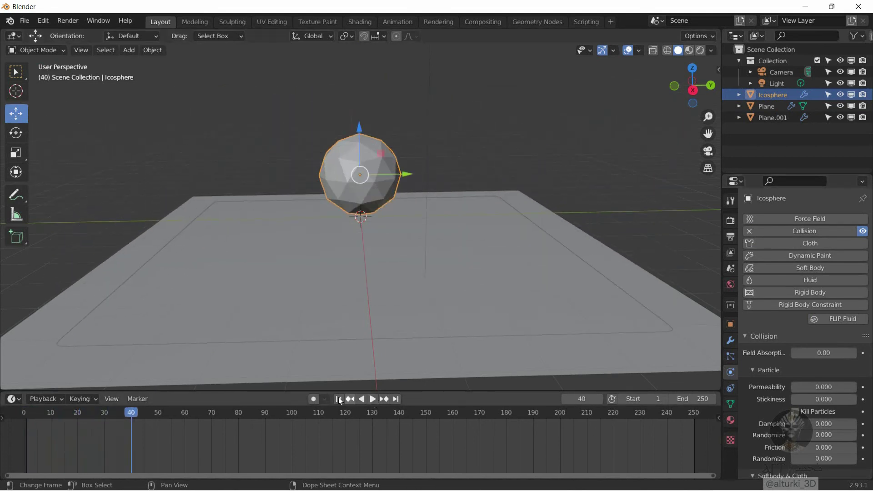
left_click(339, 398)
Step: Delete the cloth plane's old bake, re-bake it and play the new drape
left_click(486, 87)
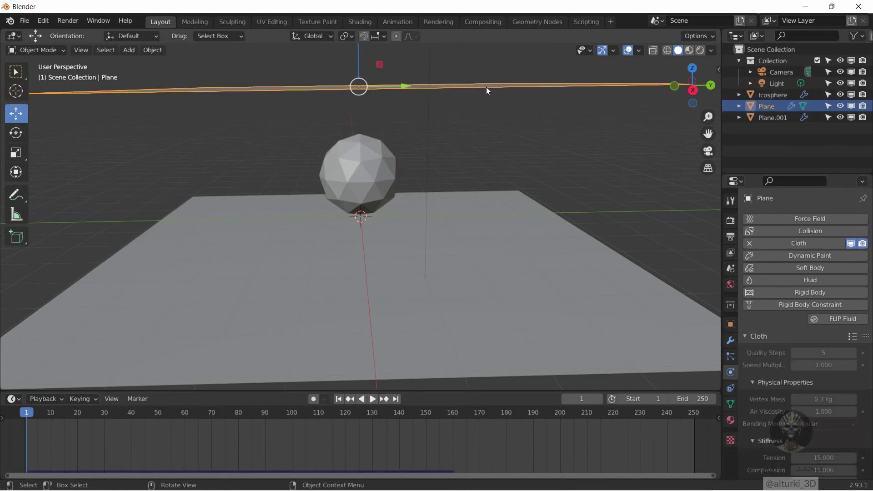
scroll(801, 368, "down", 6)
scroll(801, 367, "down", 6)
scroll(803, 366, "down", 6)
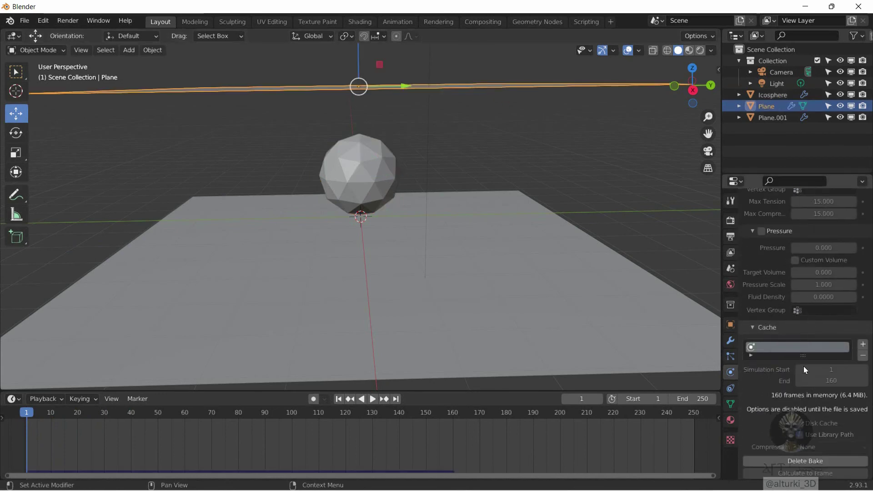
scroll(805, 367, "down", 4)
left_click(819, 411)
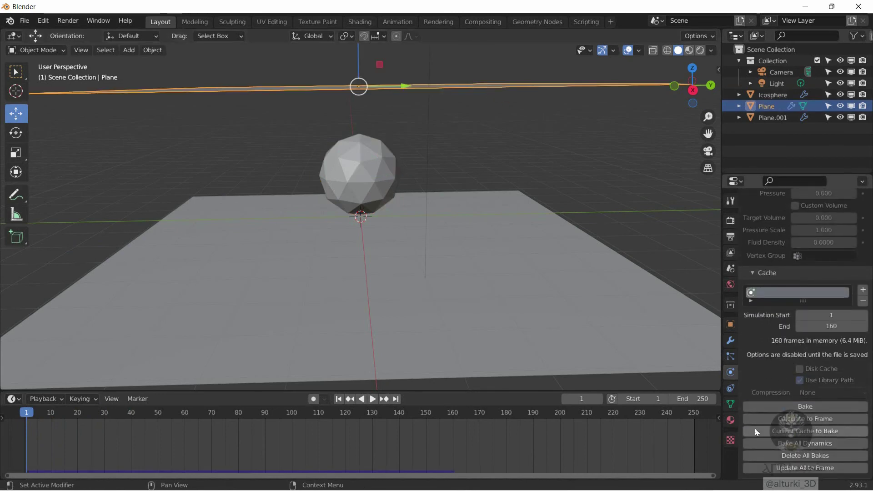
left_click(805, 407)
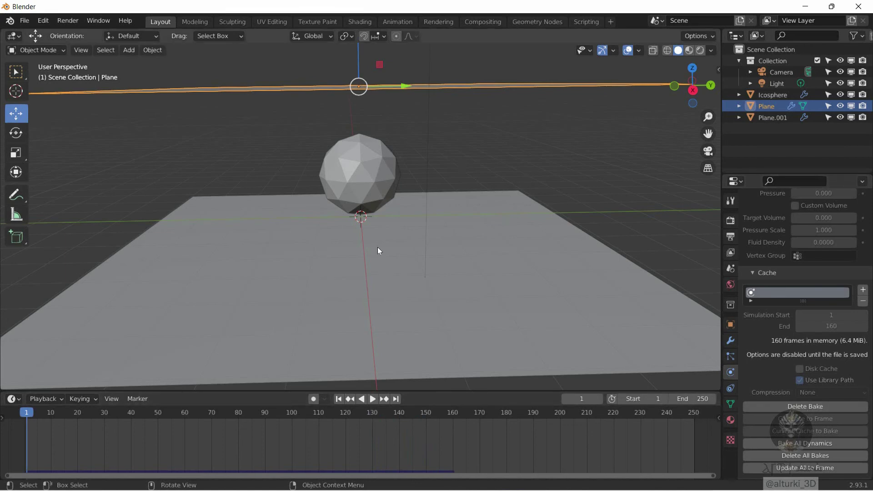
left_click(376, 400)
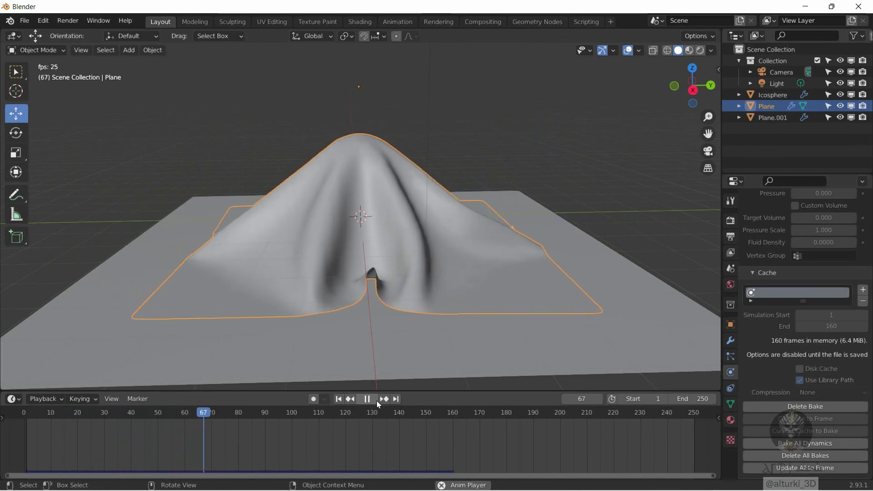
Step: Stop at frame 113, switch to Rendered shading, then play on to frame 121
left_click(366, 401)
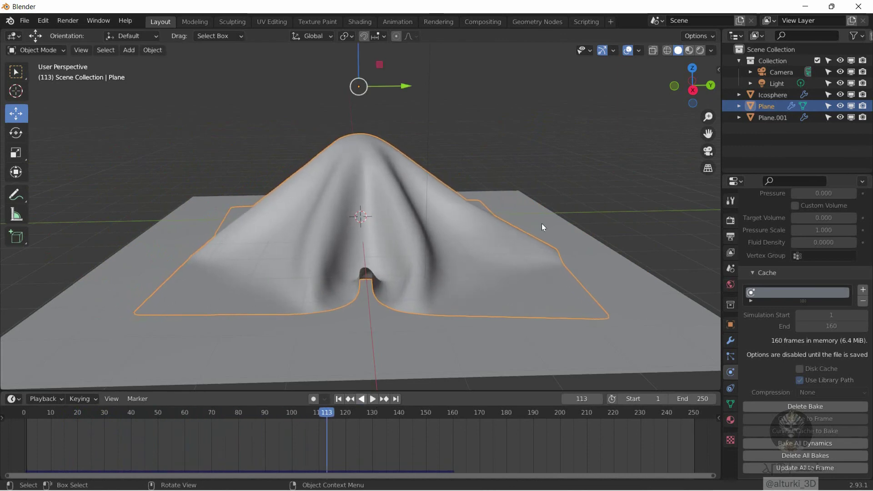
left_click(700, 51)
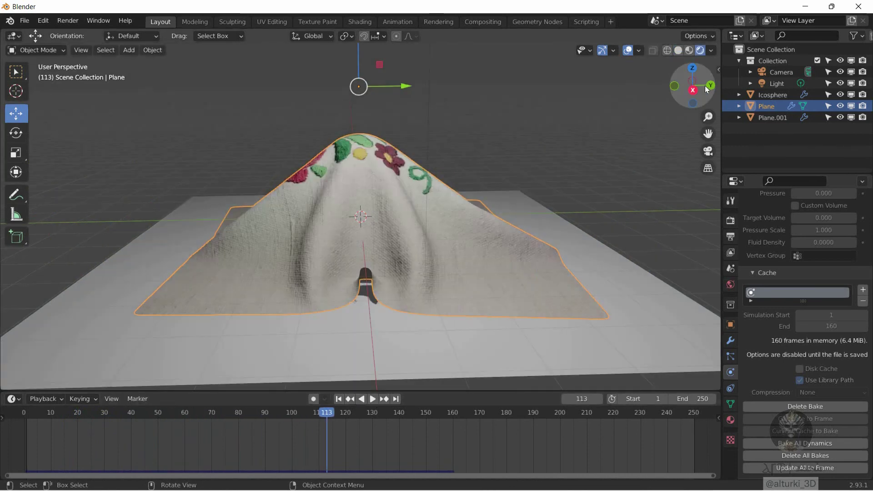
left_click_drag(709, 93, 694, 89)
left_click(376, 401)
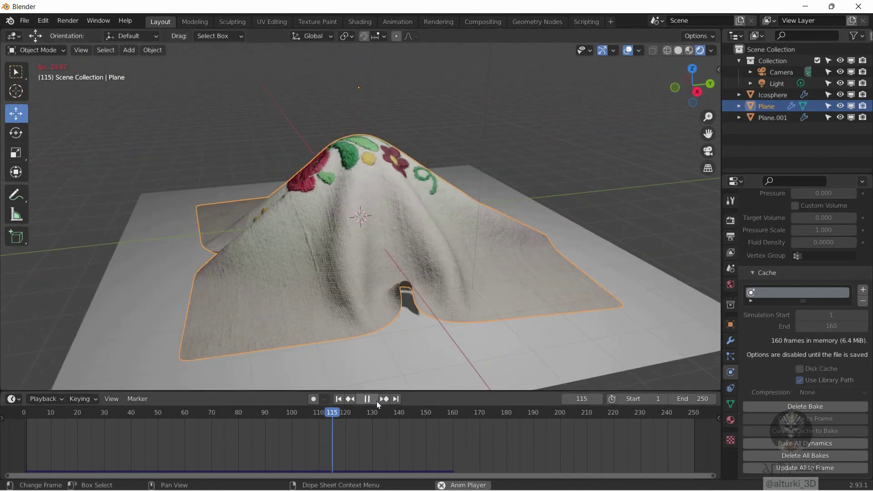
left_click(375, 401)
left_click(73, 21)
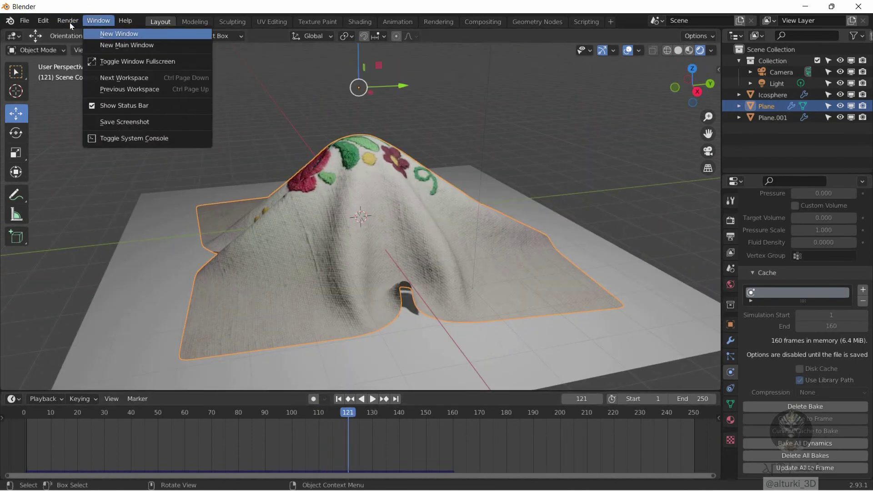
Step: Render frame 121 and close the render window
left_click(80, 32)
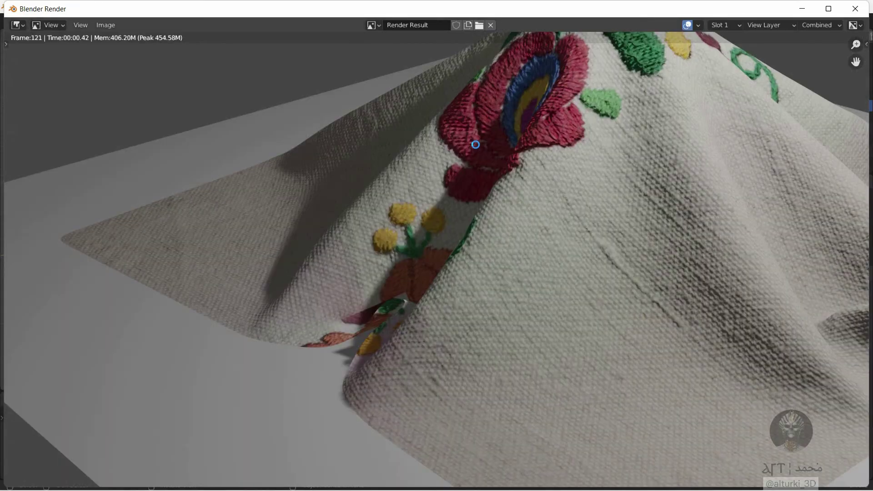
scroll(727, 86, "up", 2)
scroll(726, 85, "up", 2)
key("Escape")
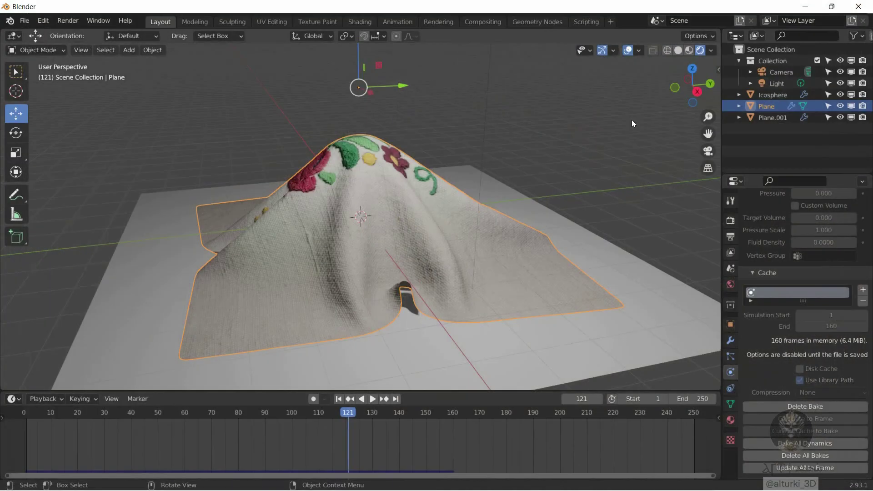
Step: Move the camera 3.28 m along X and about 2.97 m up, then render frame 121 again
left_click_drag(694, 91, 525, 176)
scroll(524, 176, "down", 4)
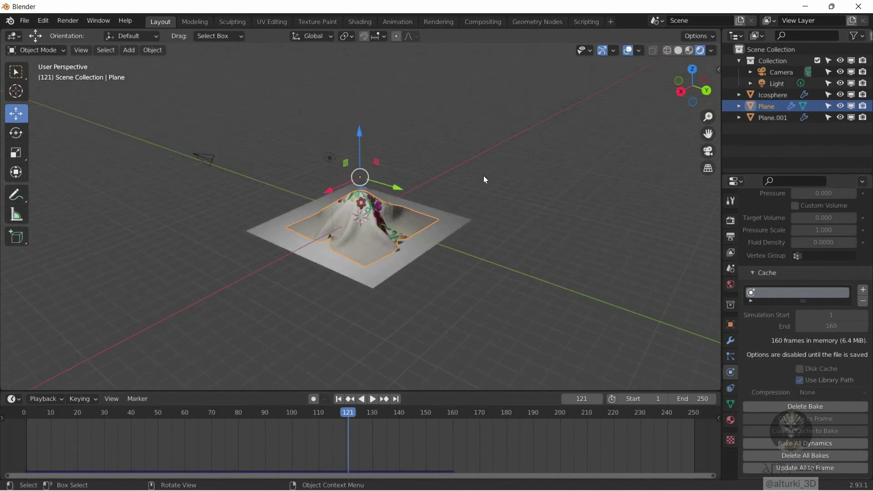
left_click(237, 171)
left_click_drag(198, 176, 162, 185)
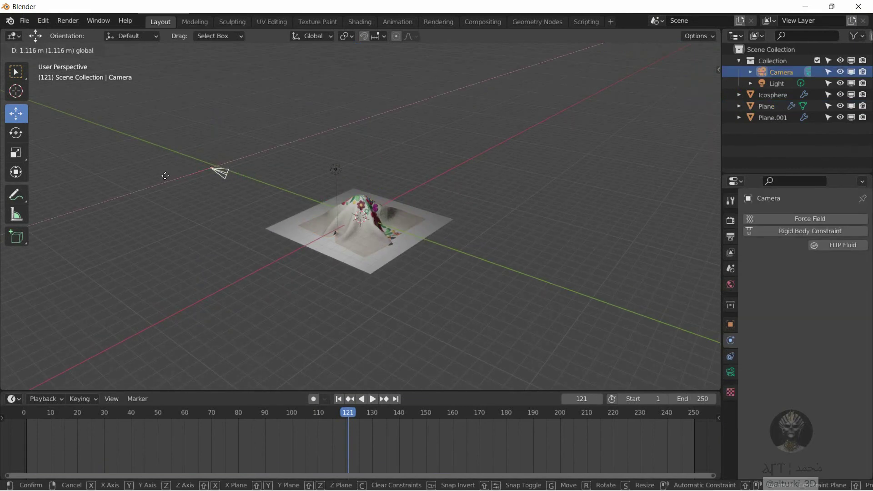
left_click_drag(184, 145, 176, 101)
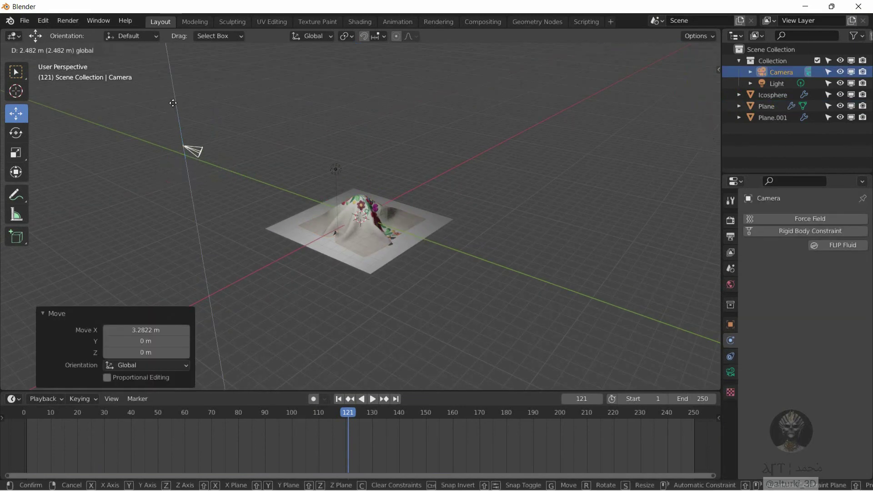
left_click(68, 21)
left_click(82, 32)
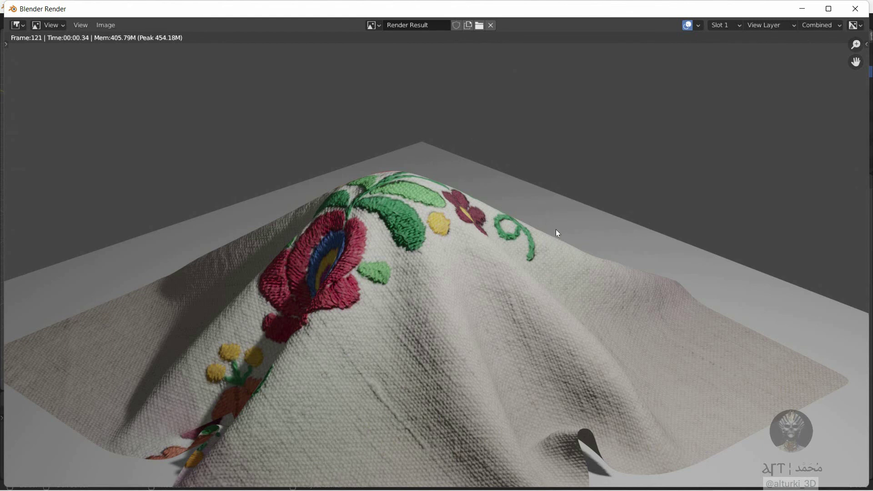
left_click(854, 8)
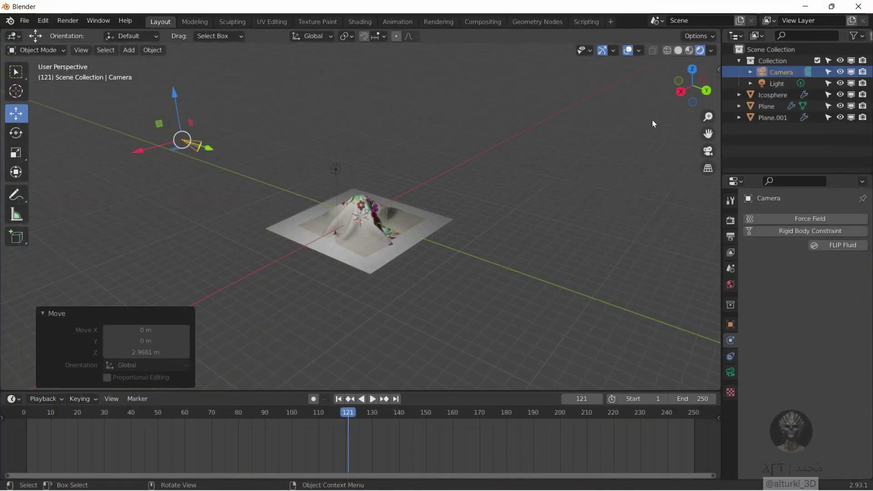
scroll(398, 252, "up", 5)
scroll(397, 252, "up", 3)
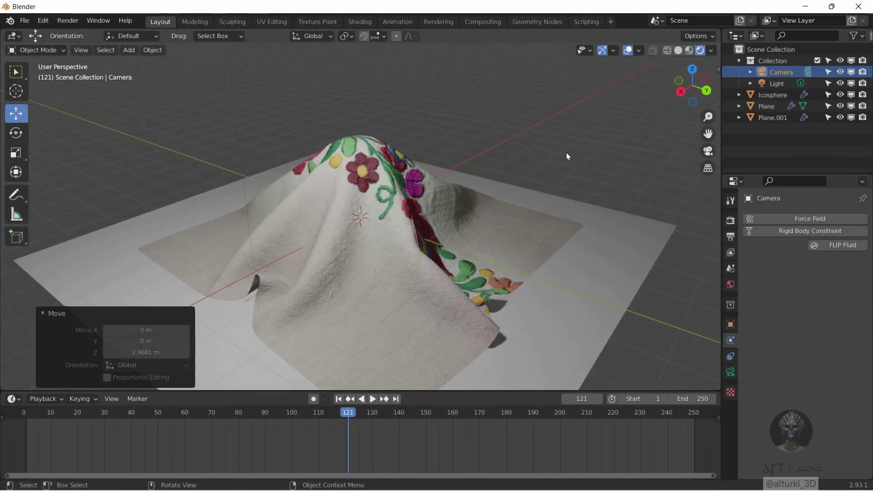
mouse_move(704, 95)
left_mouse_down()
mouse_move(682, 98)
mouse_move(704, 94)
left_mouse_up()
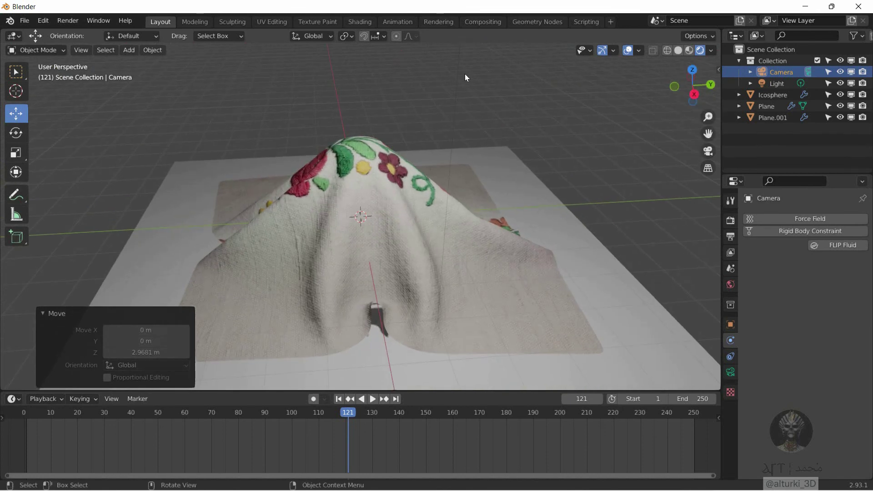
left_click(22, 20)
left_click(472, 112)
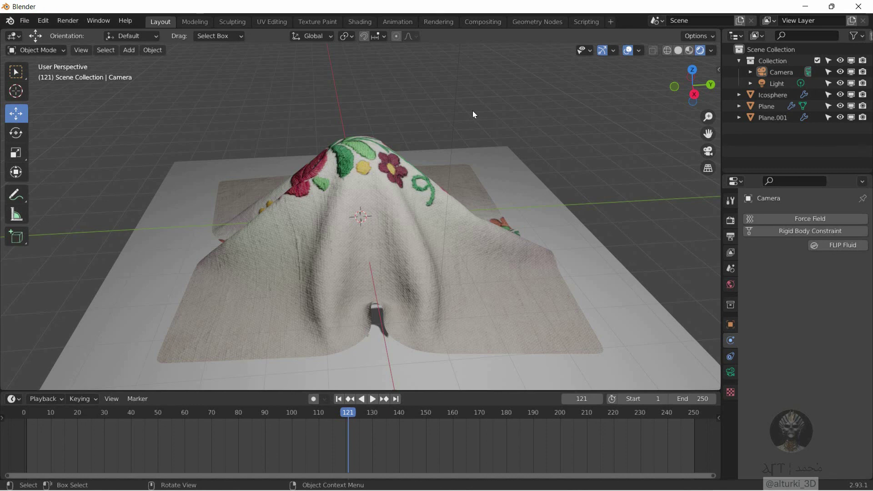
left_click_drag(697, 91, 379, 238)
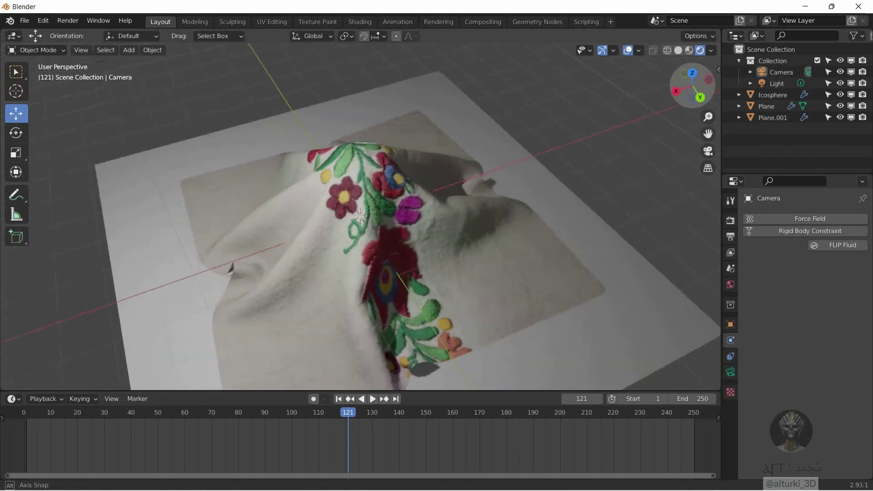
left_click_drag(694, 104, 414, 205)
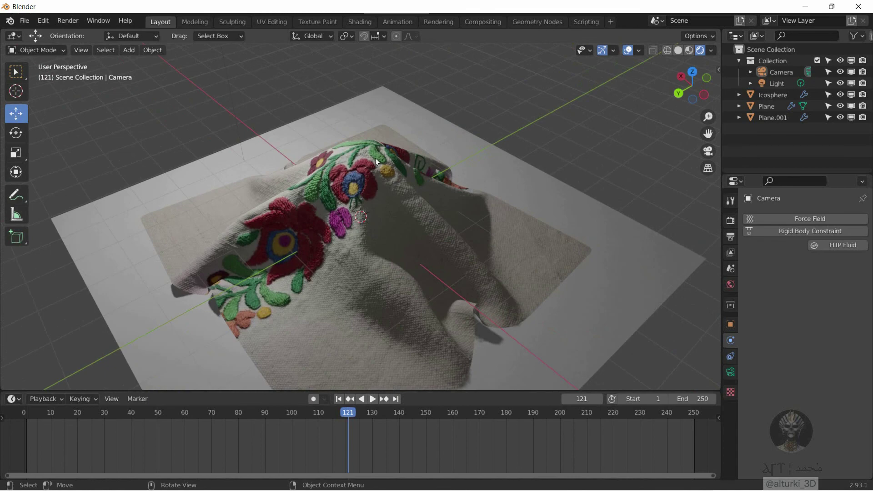
mouse_move(679, 97)
left_mouse_down()
mouse_move(568, 118)
mouse_move(660, 98)
left_mouse_up()
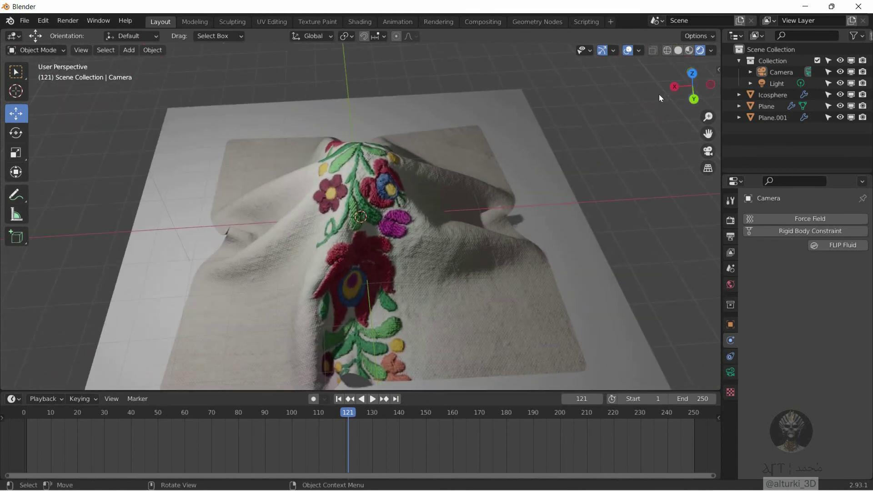